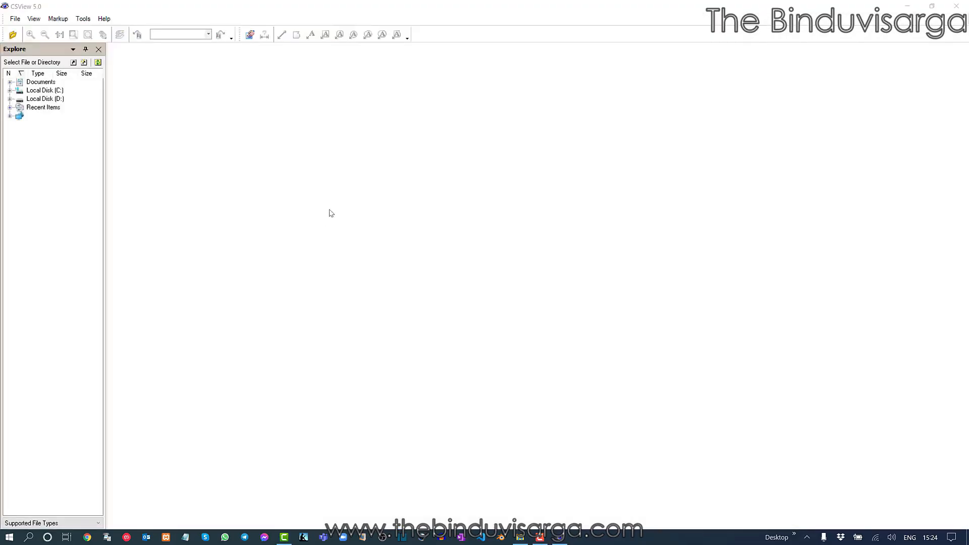
# Step: Open the Tagged Image File drawing Piping Plan.tif
pyautogui.click(14, 21)
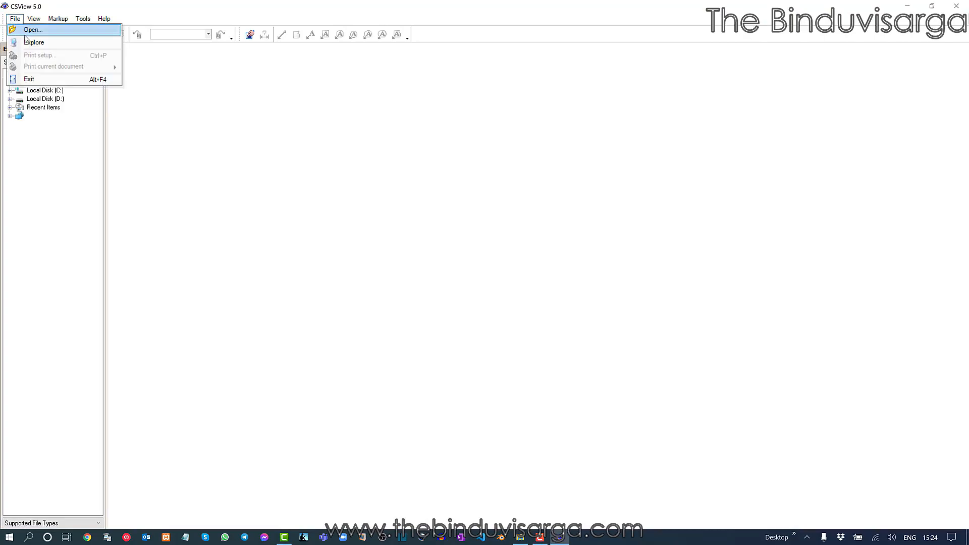
pyautogui.click(31, 30)
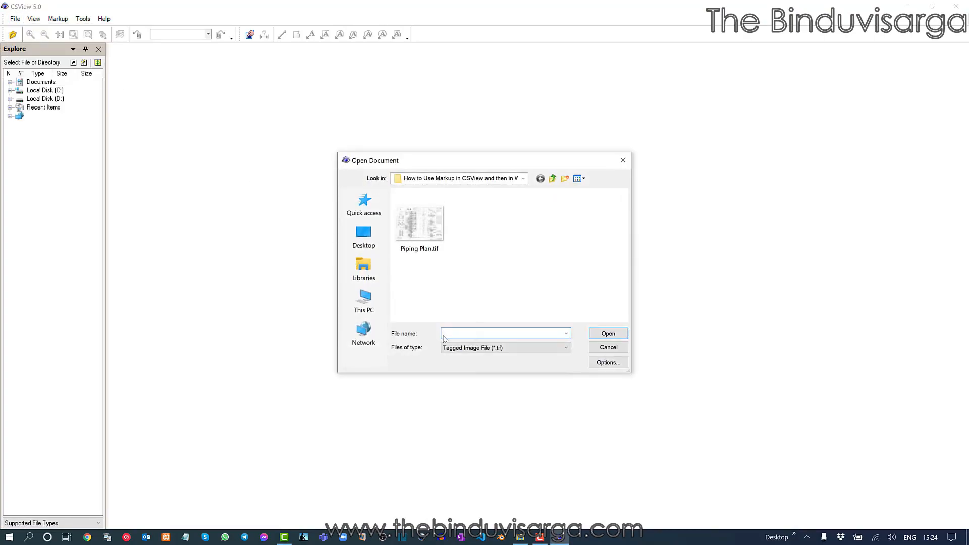
pyautogui.click(467, 348)
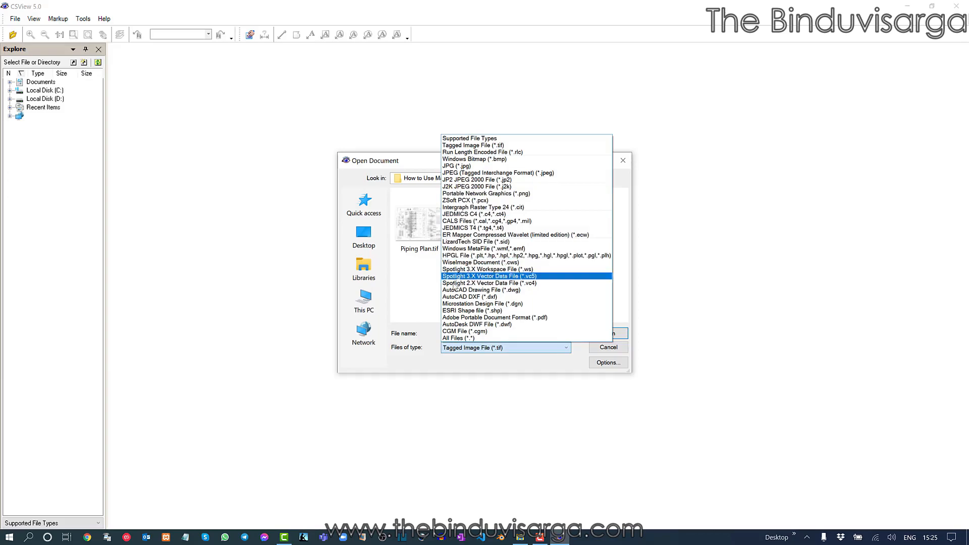
pyautogui.click(419, 295)
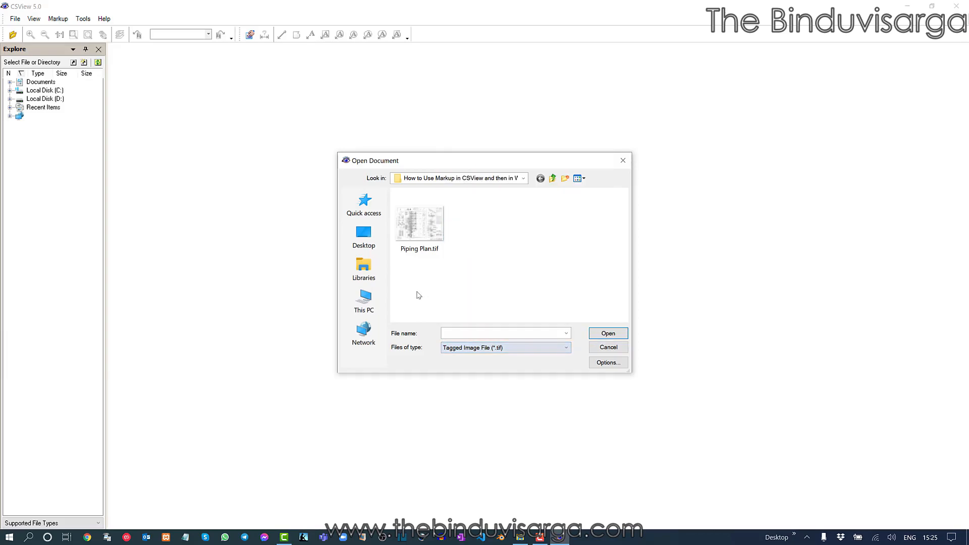
pyautogui.click(422, 233)
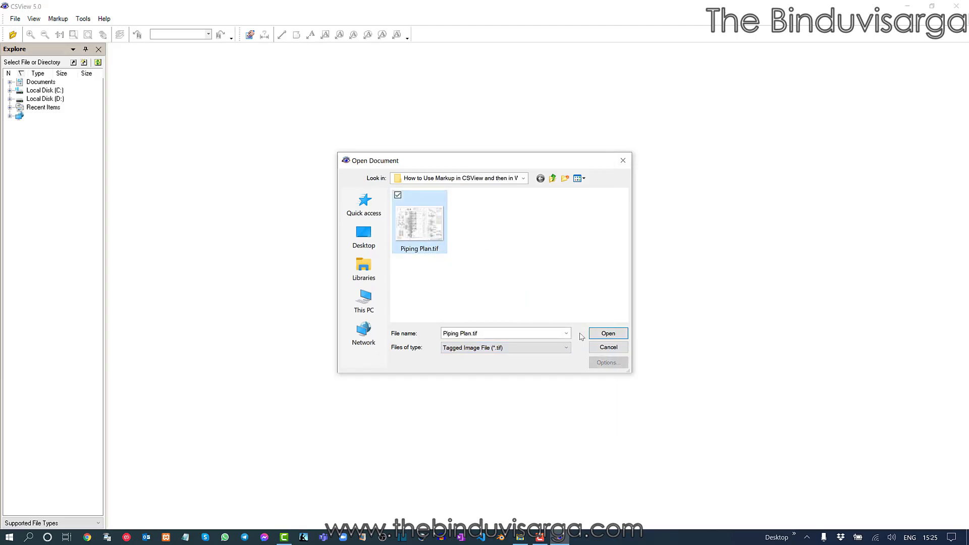
pyautogui.click(608, 334)
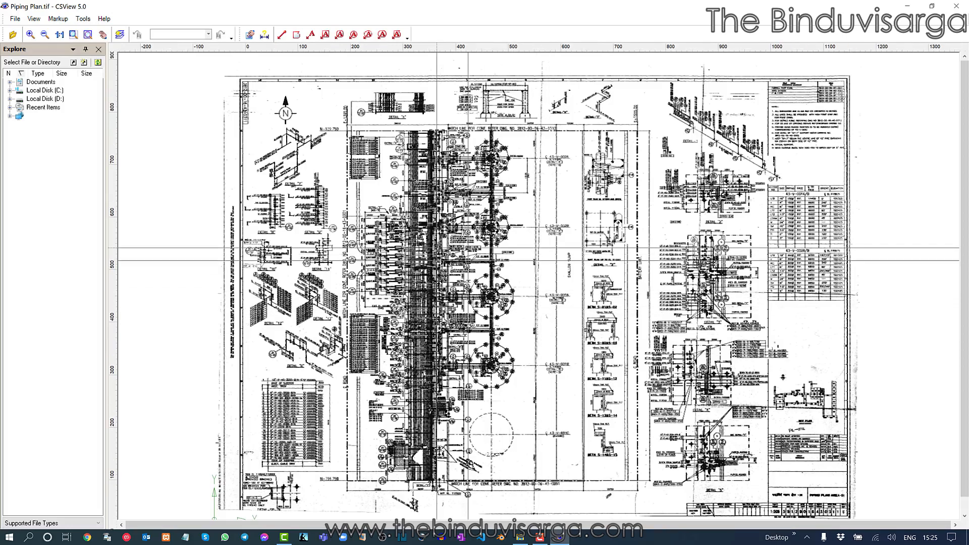
# Step: Outline the pipe run between markers S-01 and S-02 with a closed freehand markup contour about 70 mm around
pyautogui.scroll(1, 464, 147)
pyautogui.scroll(3, 457, 142)
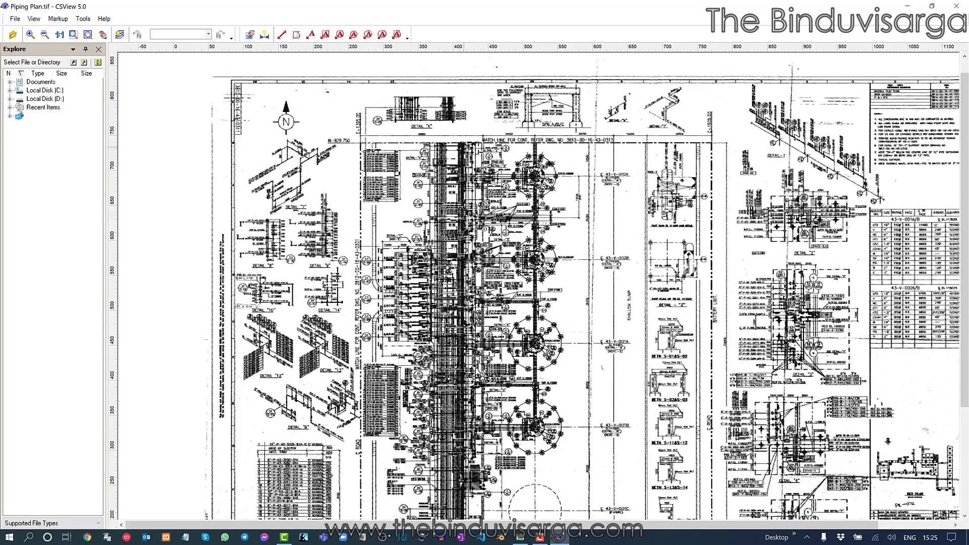
pyautogui.scroll(1, 457, 144)
pyautogui.scroll(4, 448, 149)
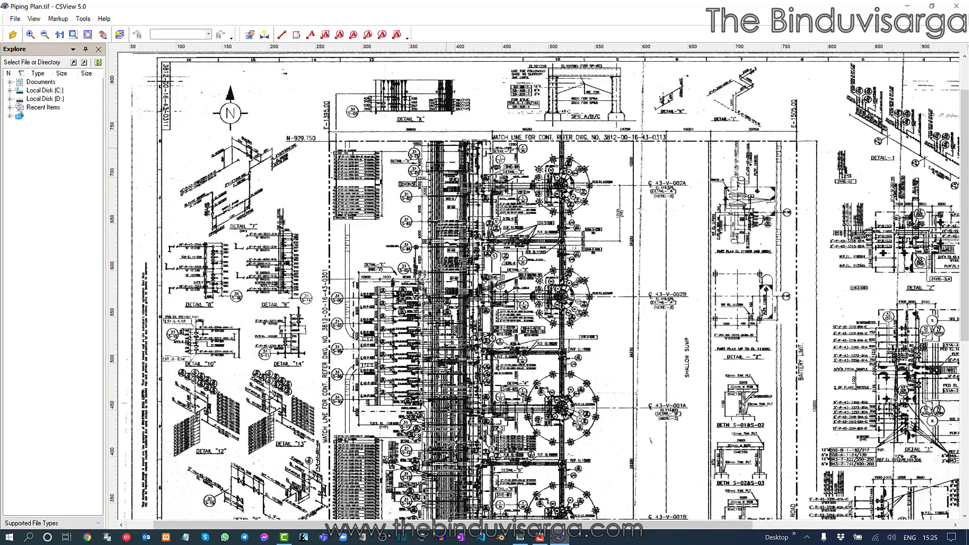
pyautogui.scroll(5, 448, 152)
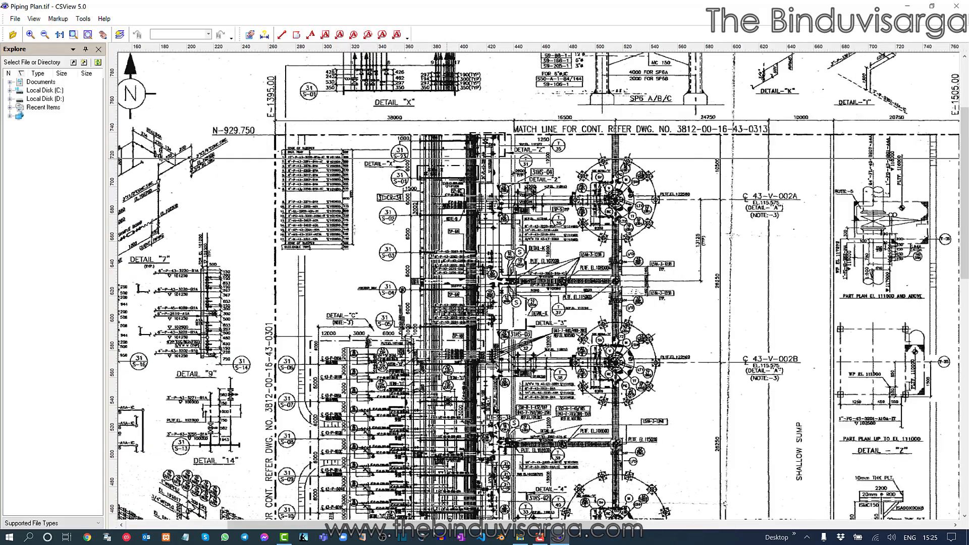
pyautogui.scroll(8, 444, 160)
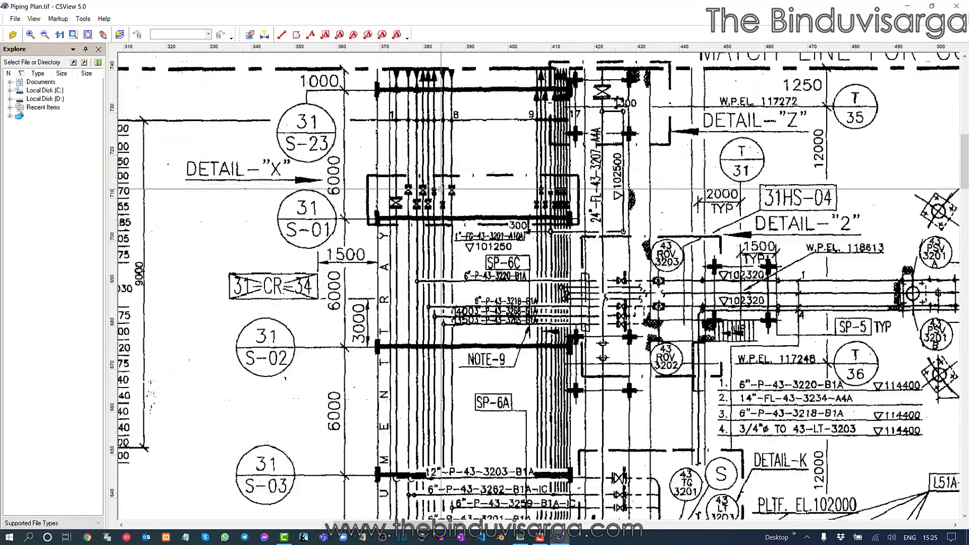
pyautogui.scroll(3, 438, 242)
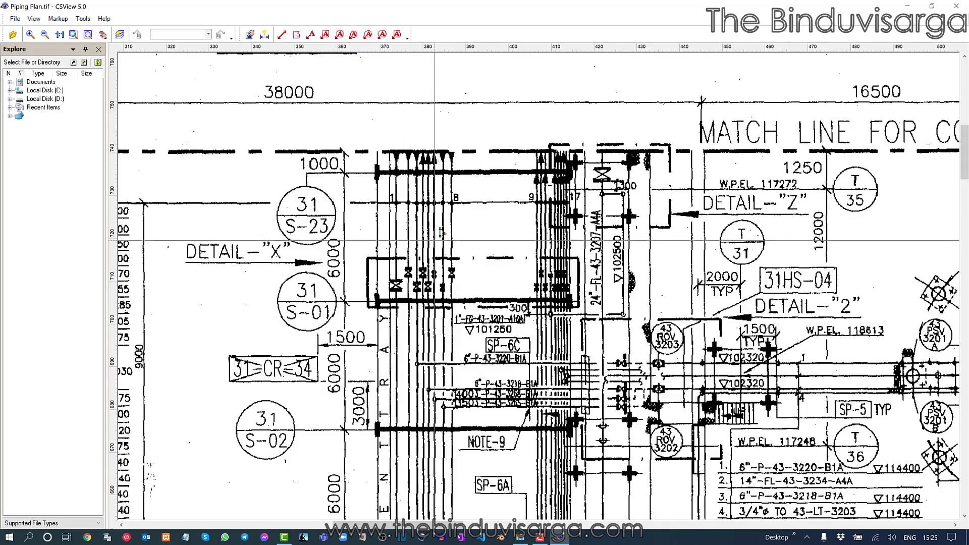
pyautogui.scroll(-3, 435, 190)
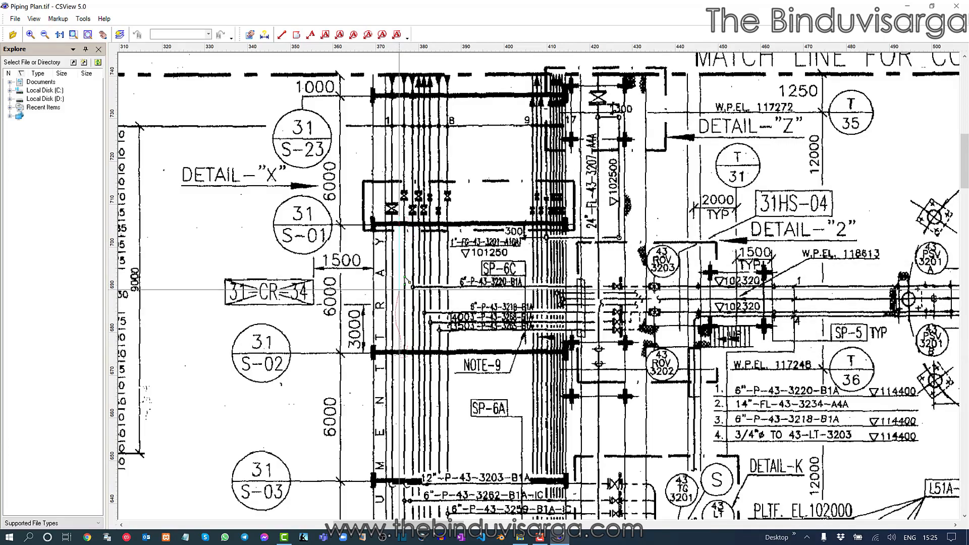
pyautogui.moveTo(397, 249); pyautogui.dragTo(398, 241)
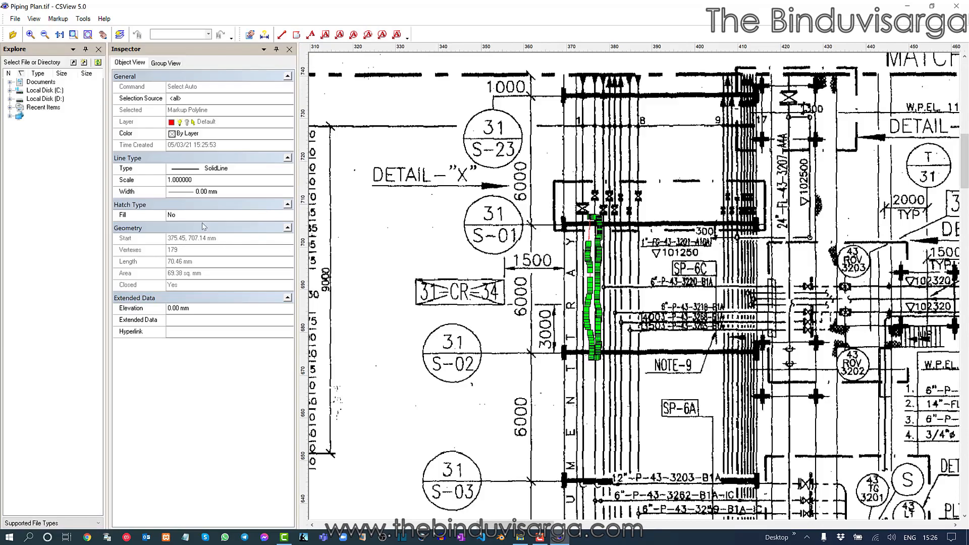
# Step: Set the line width of the markup contour around the pipe to 1.50 mm and deselect it
pyautogui.click(287, 192)
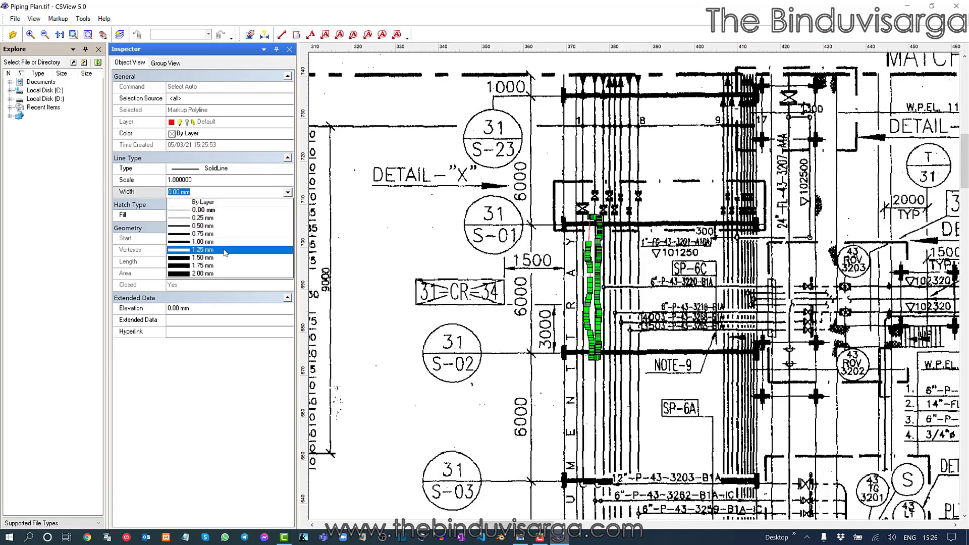
pyautogui.click(223, 258)
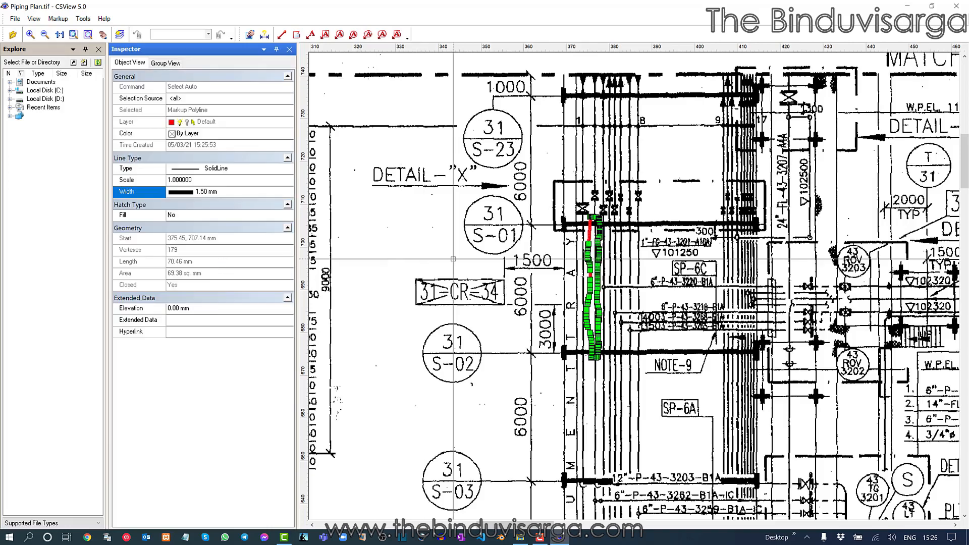
pyautogui.moveTo(624, 224); pyautogui.dragTo(506, 227, button='middle')
pyautogui.scroll(5, 506, 228)
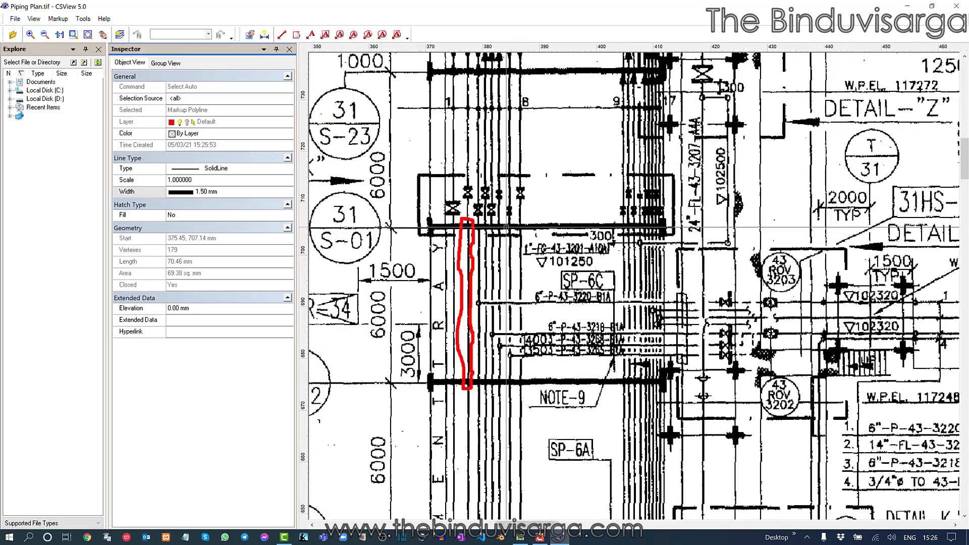
pyautogui.scroll(2, 506, 227)
pyautogui.press('Escape')
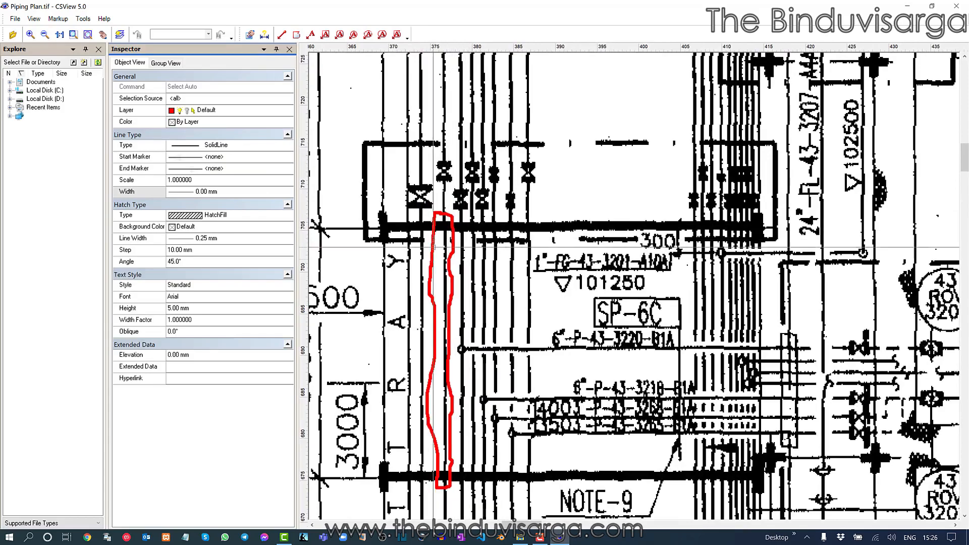
# Step: Add a rounded-rectangle callout reading "Put the Pipe under ground" with its arrow pointing at the upper end of the outlined pipe
pyautogui.moveTo(443, 309)
pyautogui.mouseDown(button='middle')
pyautogui.moveTo(433, 342)
pyautogui.moveTo(441, 284)
pyautogui.mouseUp(button='middle')
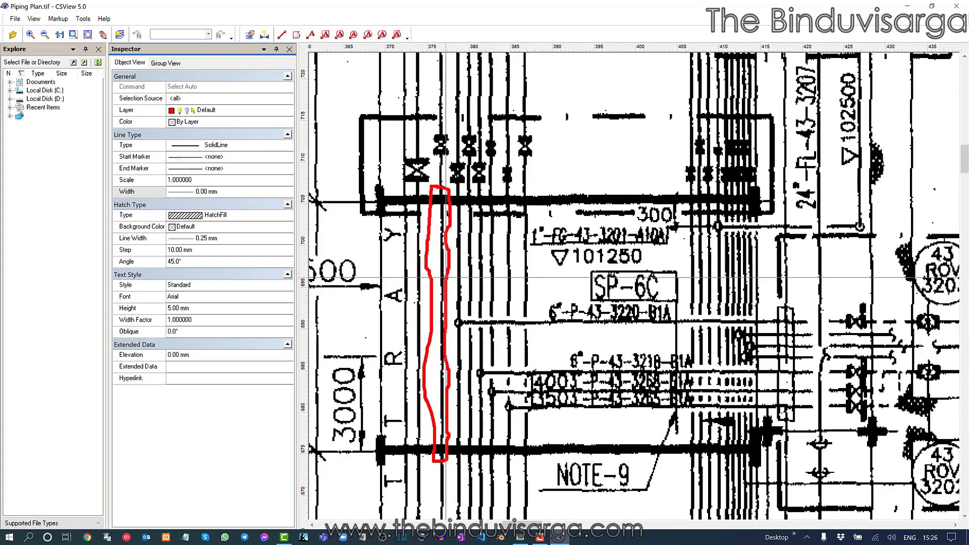
pyautogui.click(339, 35)
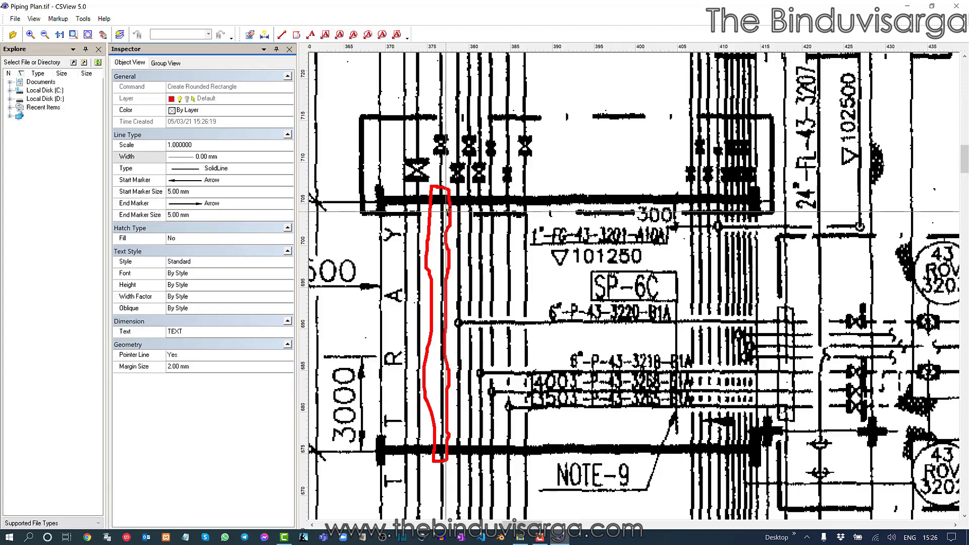
pyautogui.click(441, 213)
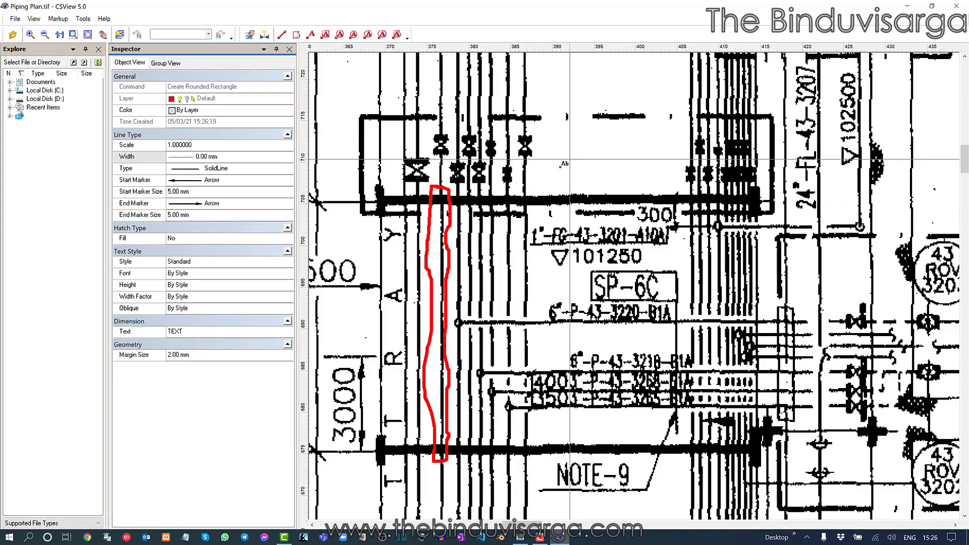
pyautogui.click(570, 160)
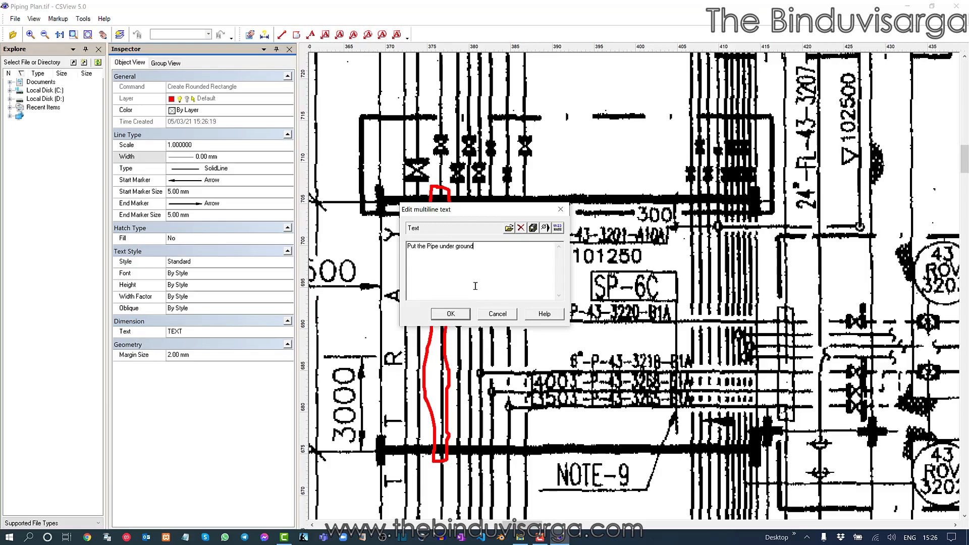
pyautogui.click(450, 314)
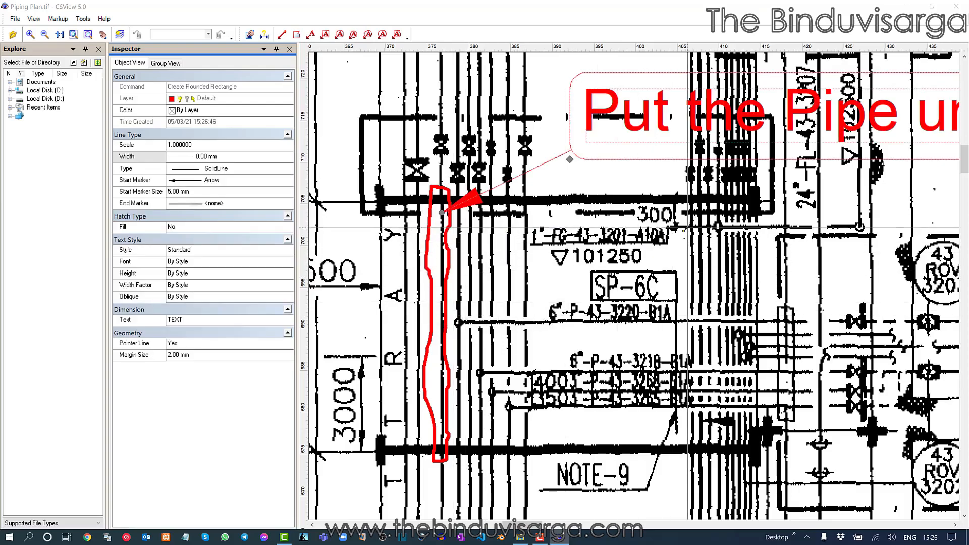
pyautogui.moveTo(687, 220); pyautogui.dragTo(569, 276, button='middle')
pyautogui.scroll(-3, 599, 230)
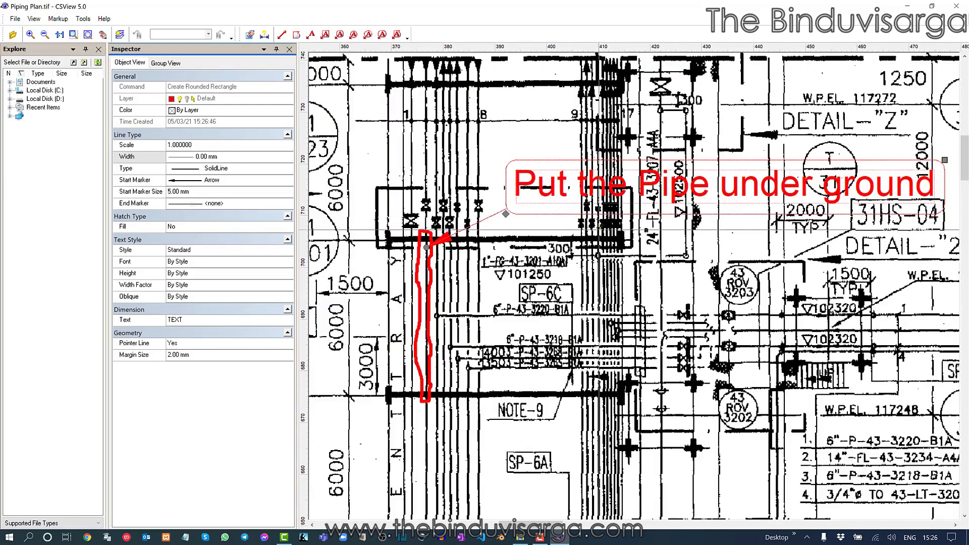
pyautogui.press('Escape')
# Step: Set the text height of the "Put the Pipe under ground" callout to 3 mm and deselect it
pyautogui.click(507, 216)
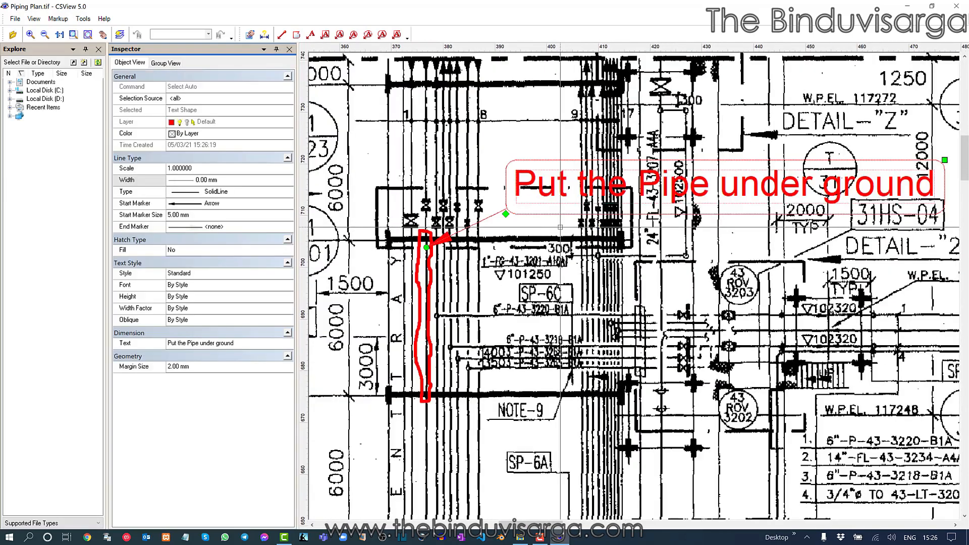
pyautogui.scroll(-2, 510, 230)
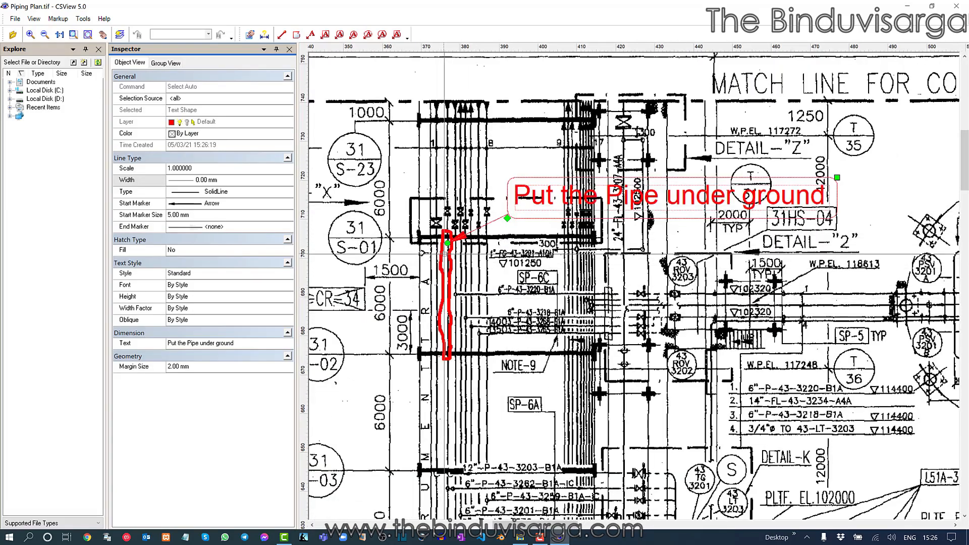
pyautogui.moveTo(443, 249); pyautogui.dragTo(451, 249, button='middle')
pyautogui.scroll(1, 452, 249)
pyautogui.scroll(4, 451, 249)
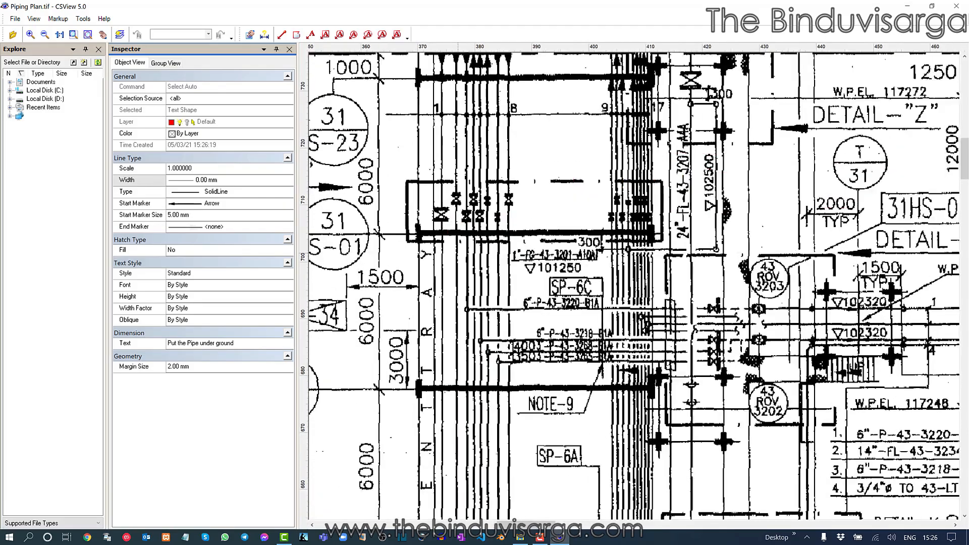
pyautogui.scroll(-2, 539, 207)
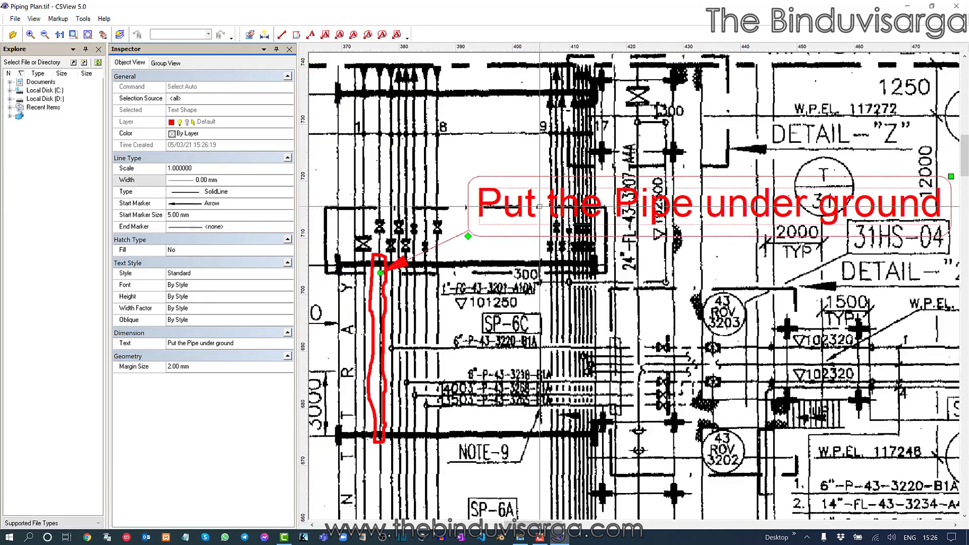
pyautogui.scroll(-2, 540, 206)
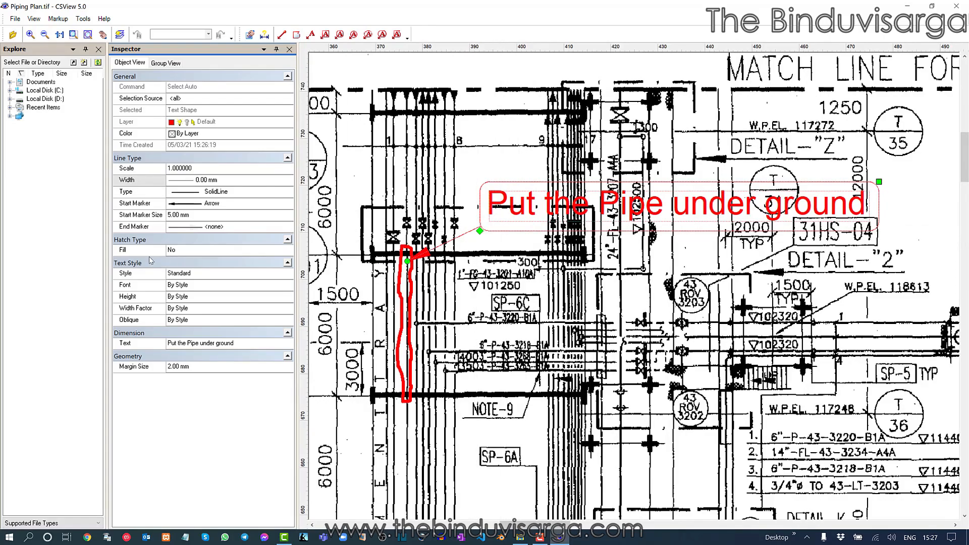
pyautogui.click(199, 298)
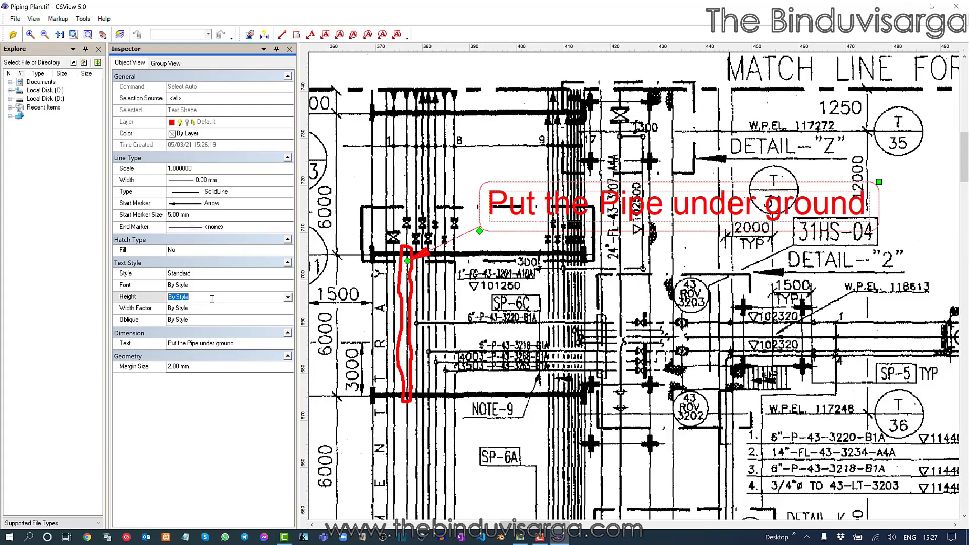
pyautogui.write('3')
pyautogui.press('Return')
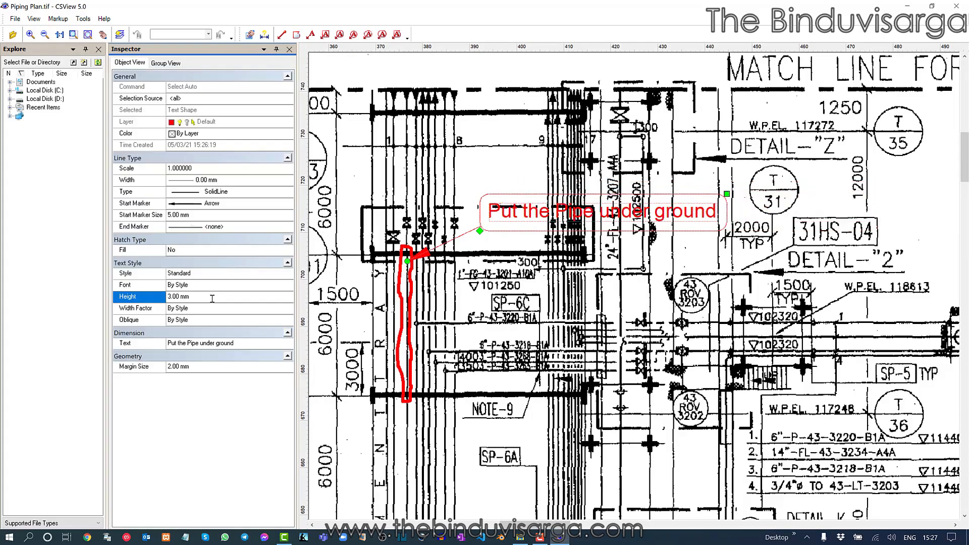
pyautogui.moveTo(532, 246); pyautogui.dragTo(614, 251, button='middle')
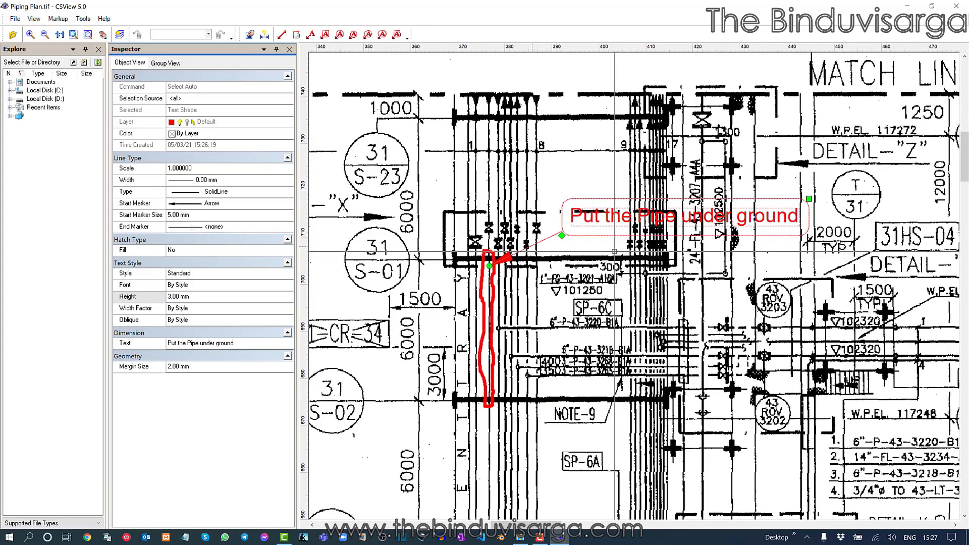
pyautogui.scroll(-4, 467, 193)
pyautogui.press('Escape')
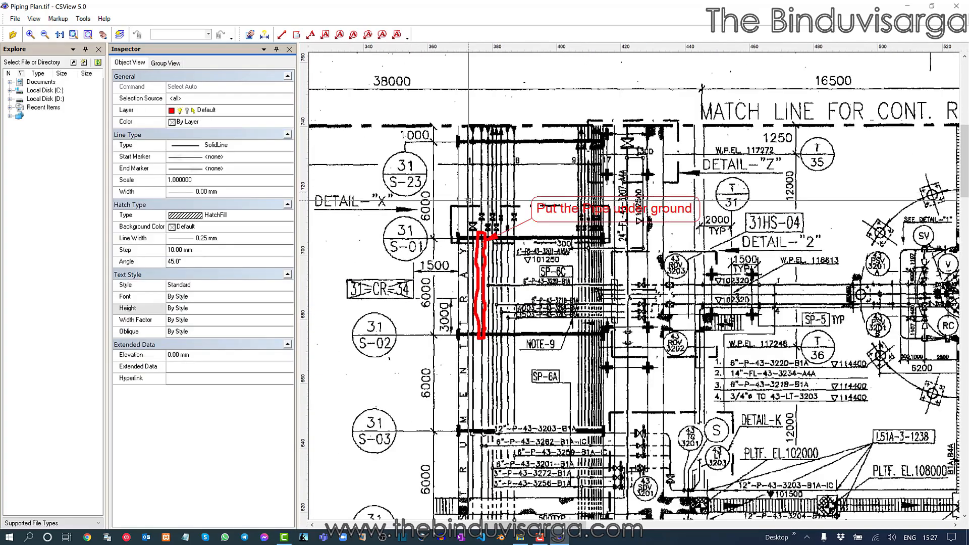
# Step: Outline the pipe ends at the match line near marker S-23 with a freehand markup contour about 65 mm around
pyautogui.scroll(-2, 537, 279)
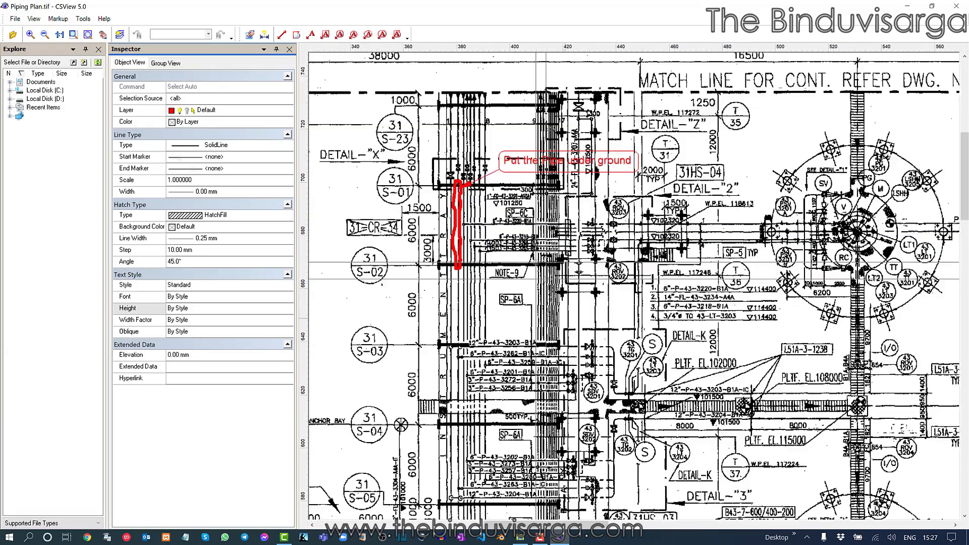
pyautogui.moveTo(545, 279); pyautogui.dragTo(529, 183, button='middle')
pyautogui.moveTo(586, 304); pyautogui.dragTo(408, 327, button='middle')
pyautogui.moveTo(624, 234); pyautogui.dragTo(757, 349, button='middle')
pyautogui.moveTo(589, 231)
pyautogui.mouseDown(button='middle')
pyautogui.moveTo(641, 288)
pyautogui.moveTo(699, 324)
pyautogui.mouseUp(button='middle')
pyautogui.scroll(2, 506, 230)
pyautogui.scroll(1, 505, 231)
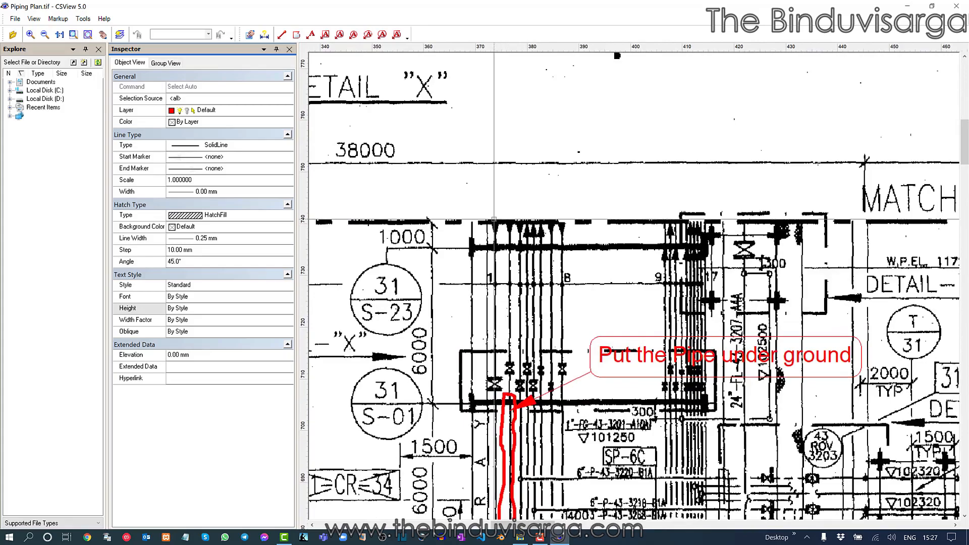
pyautogui.click(297, 34)
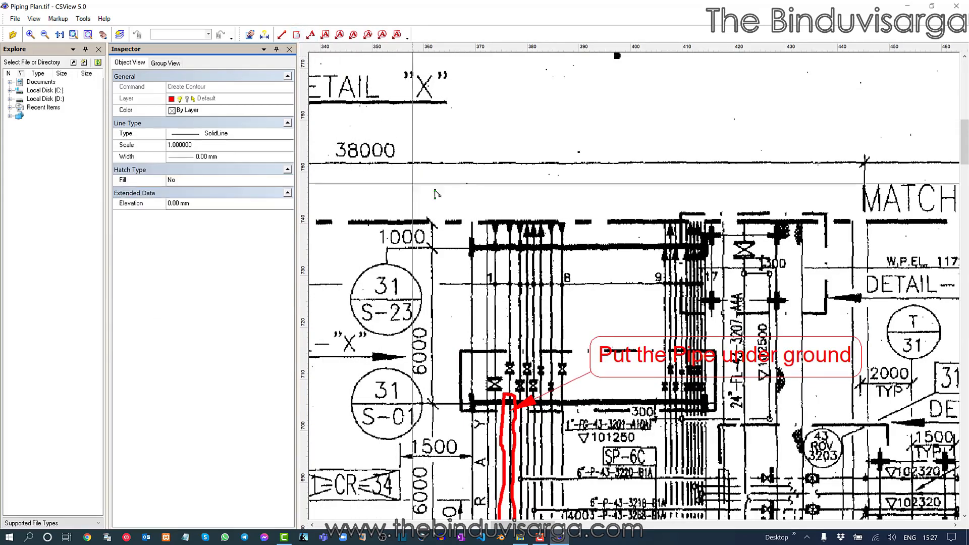
pyautogui.moveTo(460, 205)
pyautogui.mouseDown()
pyautogui.moveTo(572, 221)
pyautogui.moveTo(547, 272)
pyautogui.moveTo(454, 252)
pyautogui.moveTo(459, 206)
pyautogui.mouseUp()
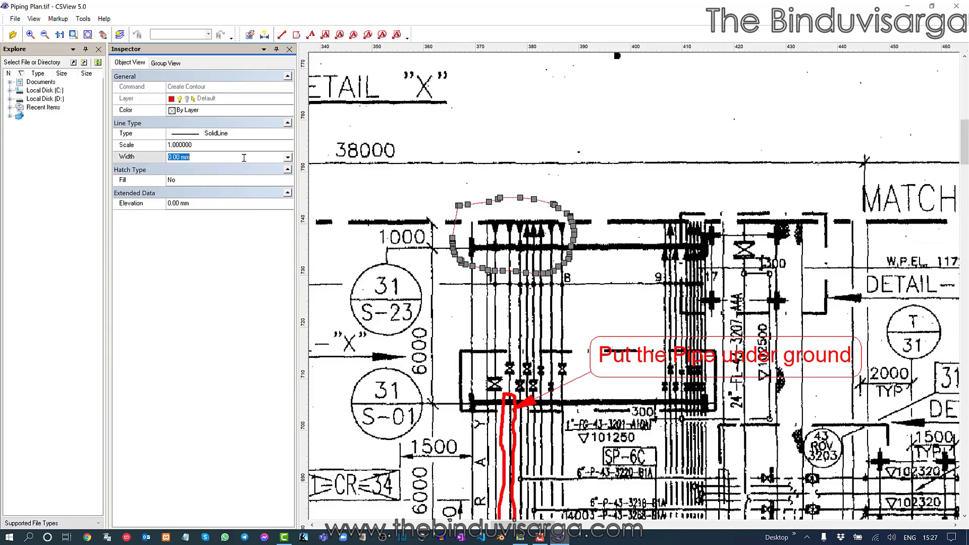
# Step: Choose a 1.00 mm line width in the contour command, then finish and deselect the contour around the pipe ends
pyautogui.click(288, 157)
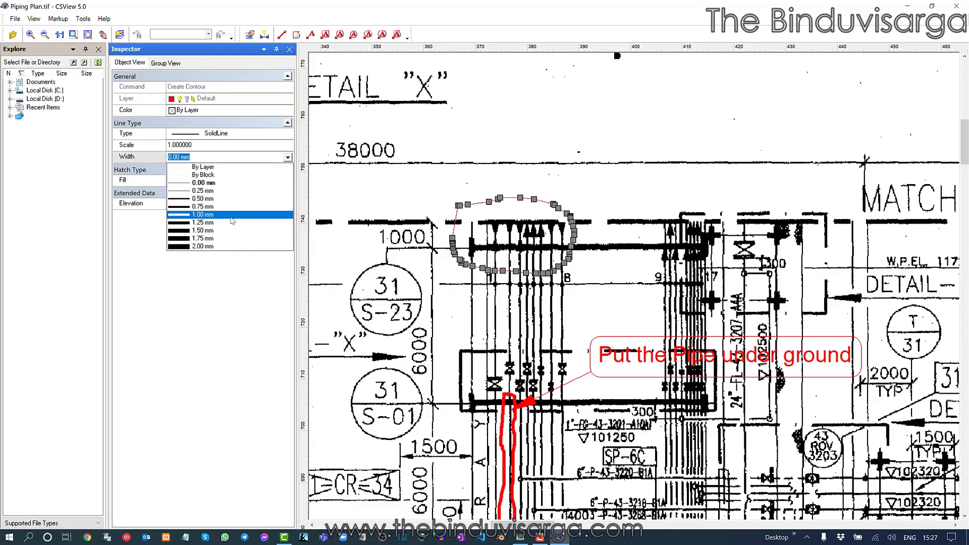
pyautogui.click(230, 222)
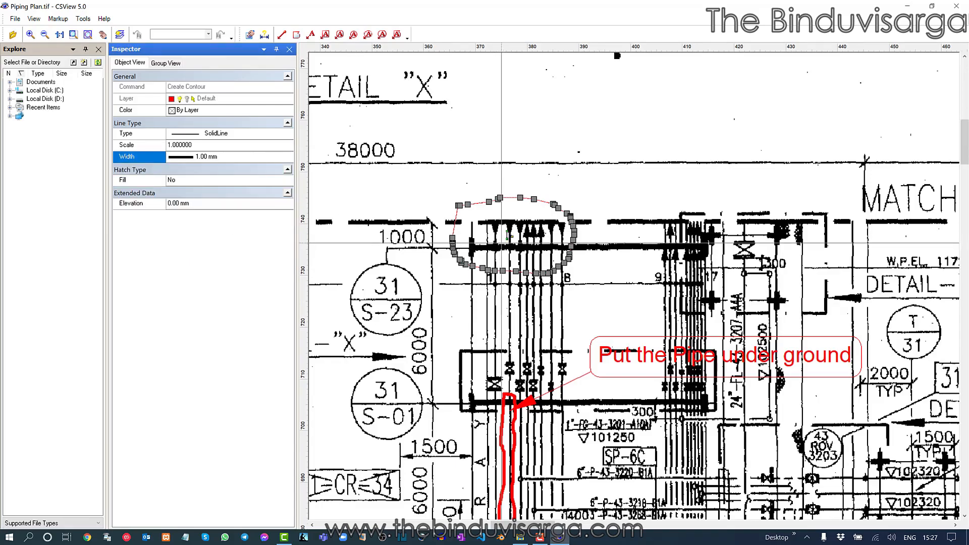
pyautogui.scroll(1, 557, 221)
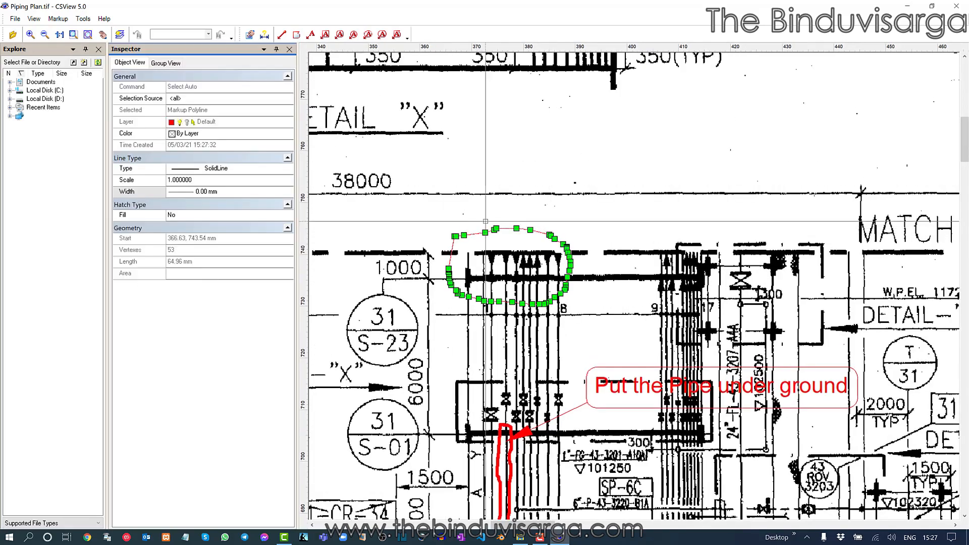
pyautogui.press('Escape')
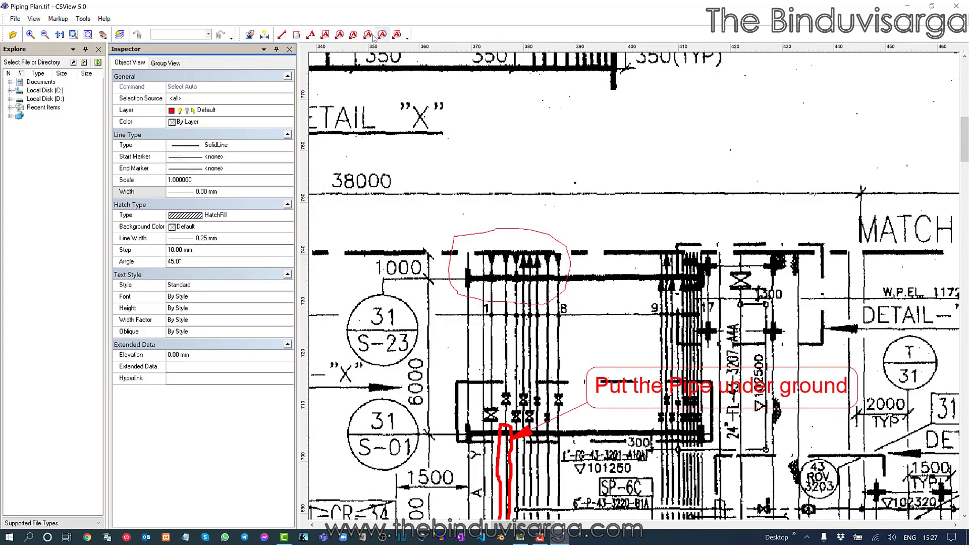
# Step: Add a cloud callout reading "extend the pipes" above the plan, with its arrow pointing at the contour around the pipe ends, and deselect it
pyautogui.click(373, 35)
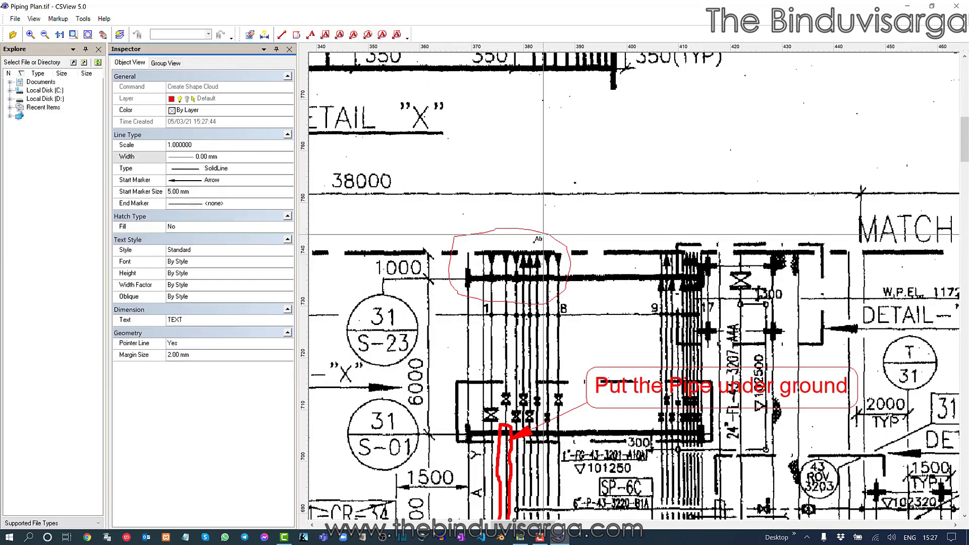
pyautogui.click(543, 234)
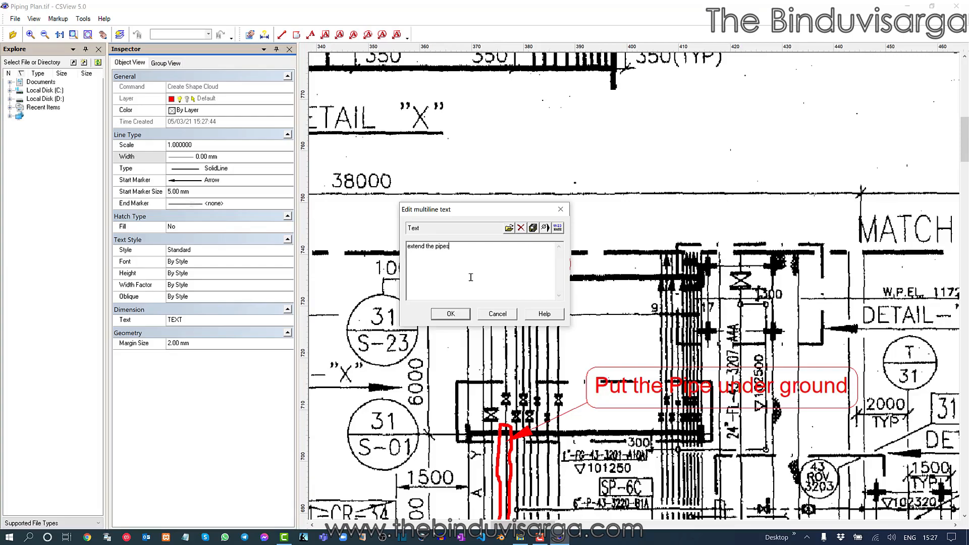
pyautogui.click(469, 312)
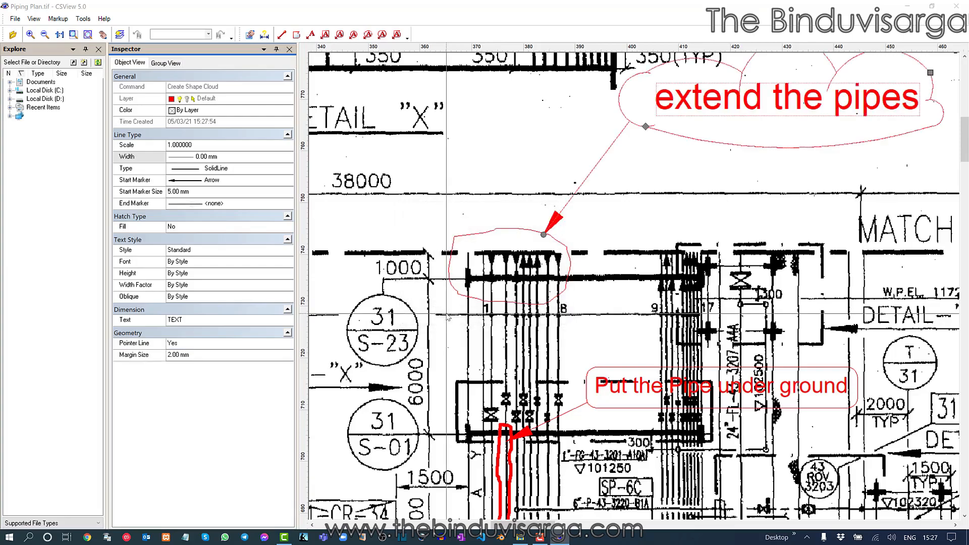
pyautogui.scroll(-4, 497, 289)
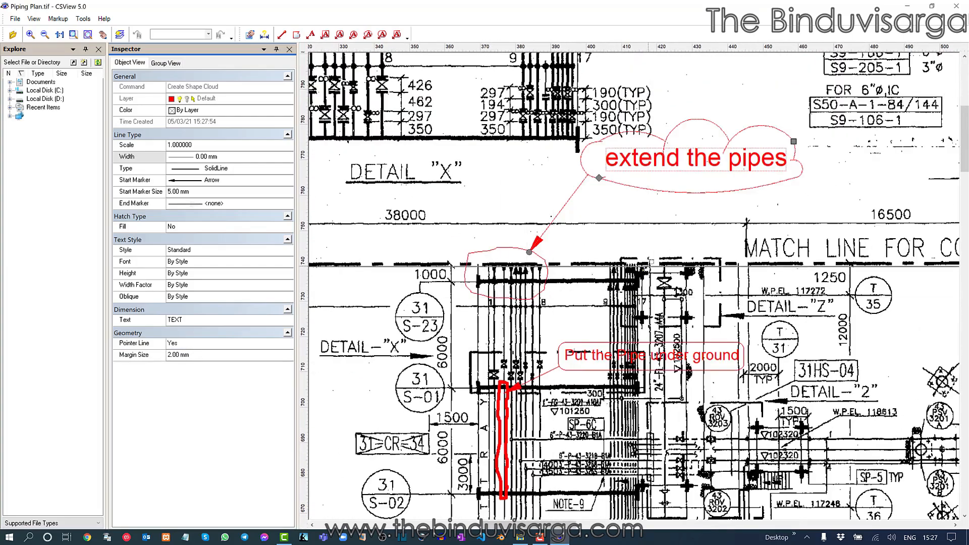
pyautogui.moveTo(645, 266); pyautogui.dragTo(567, 291, button='middle')
pyautogui.press('Escape')
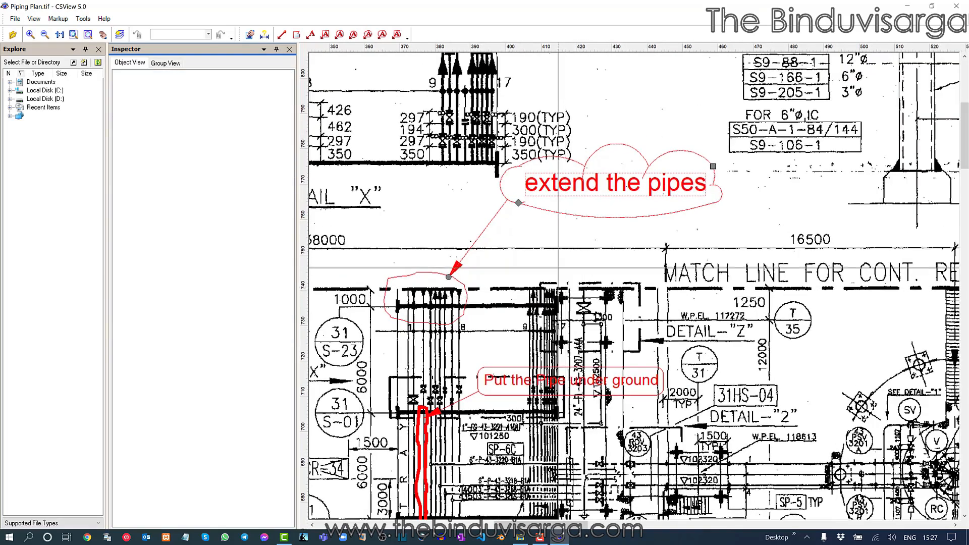
pyautogui.scroll(-1, 526, 225)
pyautogui.scroll(-1, 525, 225)
pyautogui.moveTo(512, 244); pyautogui.dragTo(569, 215, button='middle')
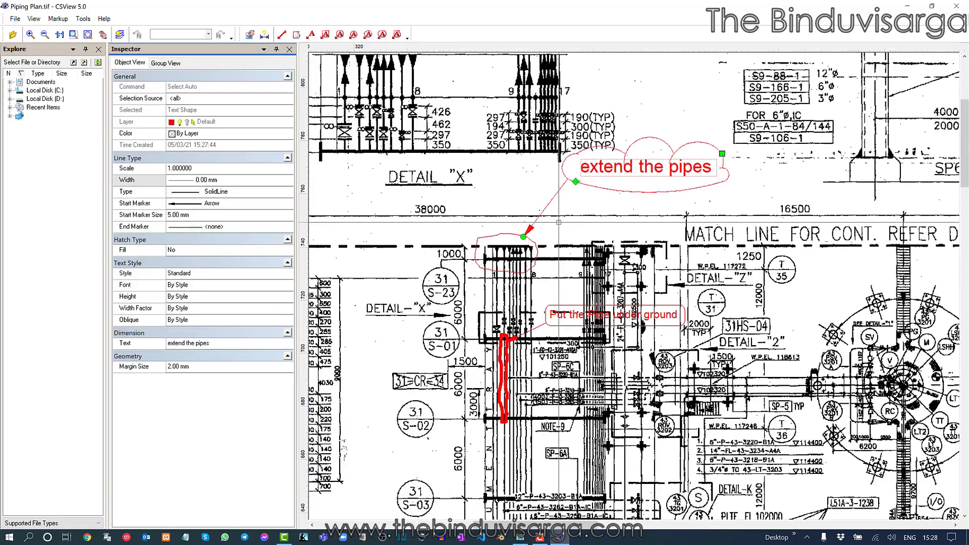
pyautogui.press('Escape')
# Step: Draw a freehand markup contour about 100 mm across around the circular vessel on the 43-V-002B centerline
pyautogui.scroll(-1, 520, 168)
pyautogui.scroll(-5, 556, 306)
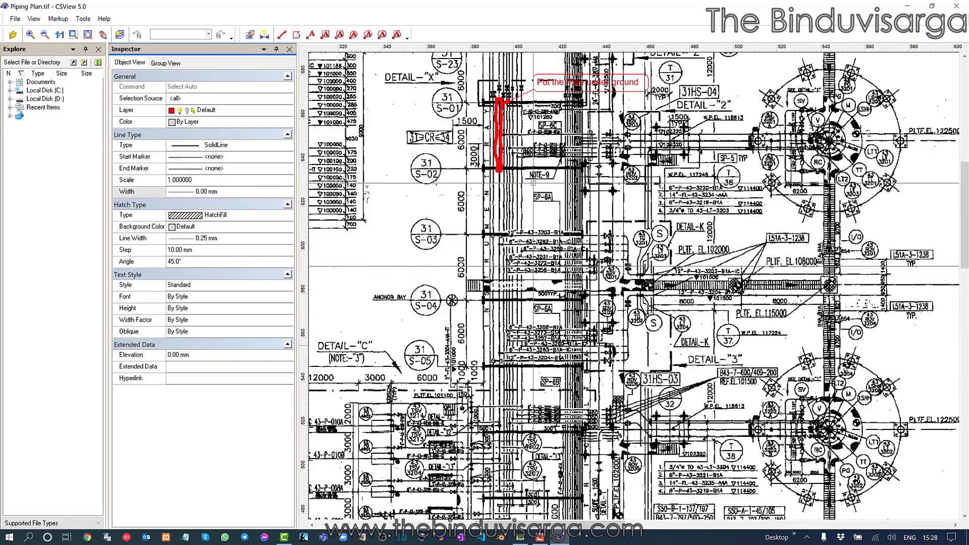
pyautogui.moveTo(533, 183); pyautogui.dragTo(494, 92, button='middle')
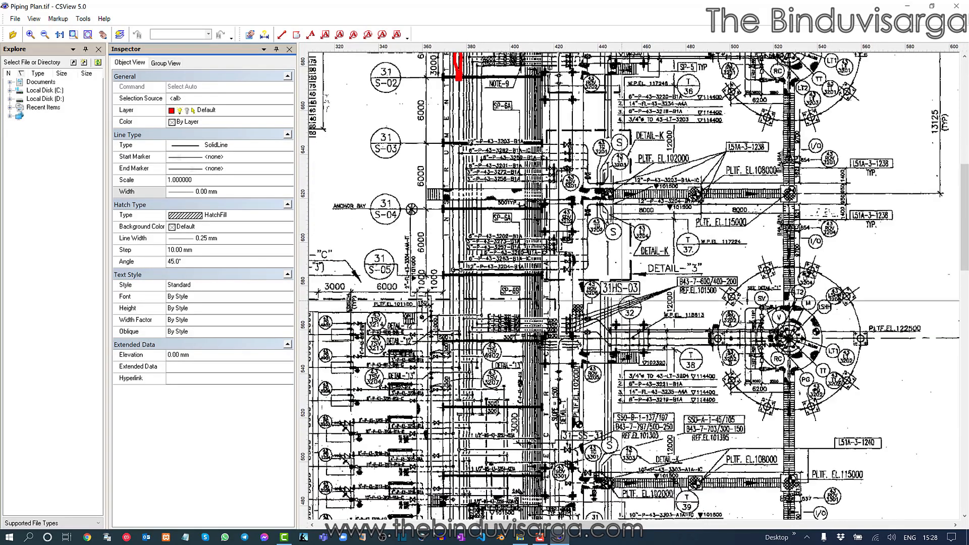
pyautogui.moveTo(767, 302); pyautogui.dragTo(628, 279, button='middle')
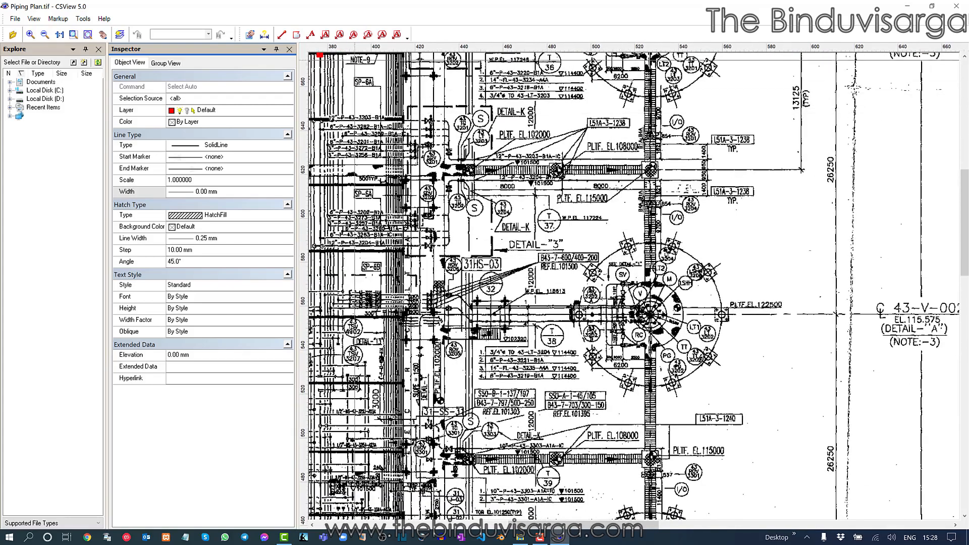
pyautogui.click(324, 36)
pyautogui.moveTo(567, 276)
pyautogui.mouseDown()
pyautogui.moveTo(693, 211)
pyautogui.moveTo(762, 339)
pyautogui.moveTo(631, 416)
pyautogui.moveTo(544, 305)
pyautogui.moveTo(567, 275)
pyautogui.mouseUp()
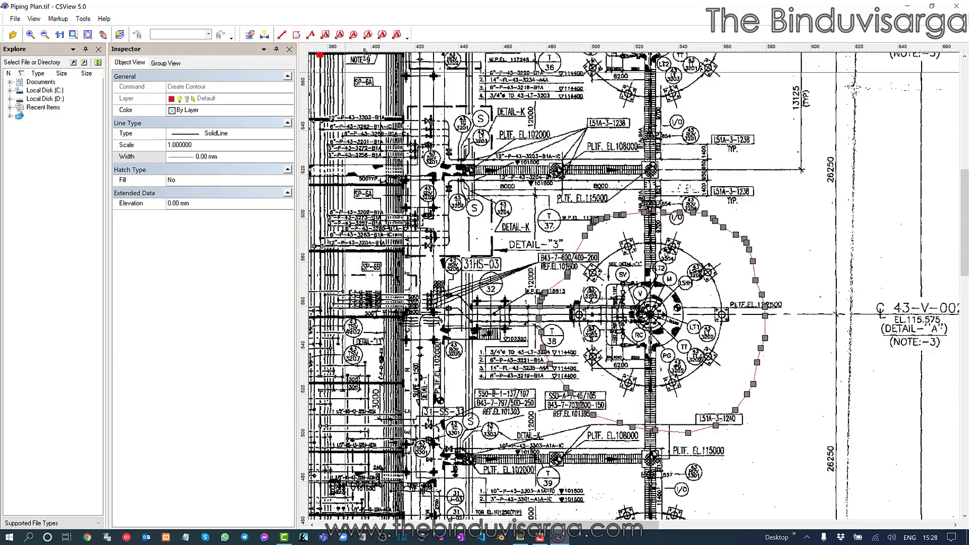
# Step: Choose a 1.00 mm line width in the contour command, then finish and deselect the contour around the vessel
pyautogui.click(236, 157)
pyautogui.click(287, 157)
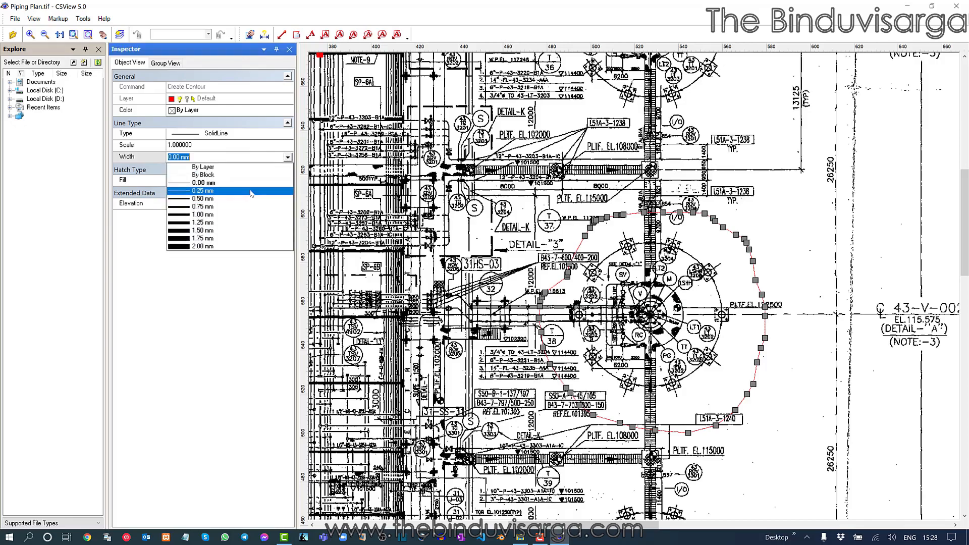
pyautogui.click(247, 215)
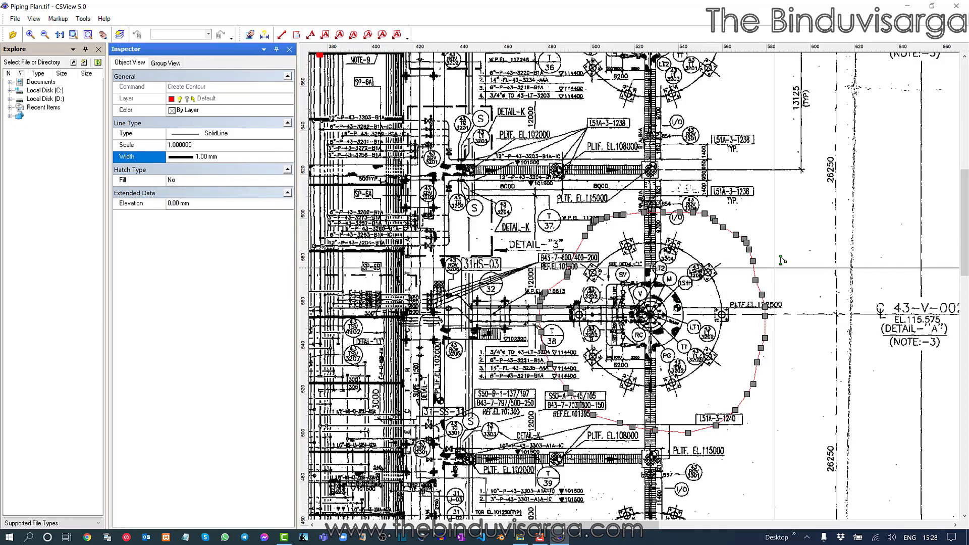
pyautogui.press('Escape')
# Step: Add a cloud callout reading "Check the system" above the 43-V-002B label, with its arrow pointing at the contour around the vessel
pyautogui.moveTo(730, 247)
pyautogui.mouseDown(button='middle')
pyautogui.moveTo(741, 259)
pyautogui.moveTo(633, 268)
pyautogui.mouseUp(button='middle')
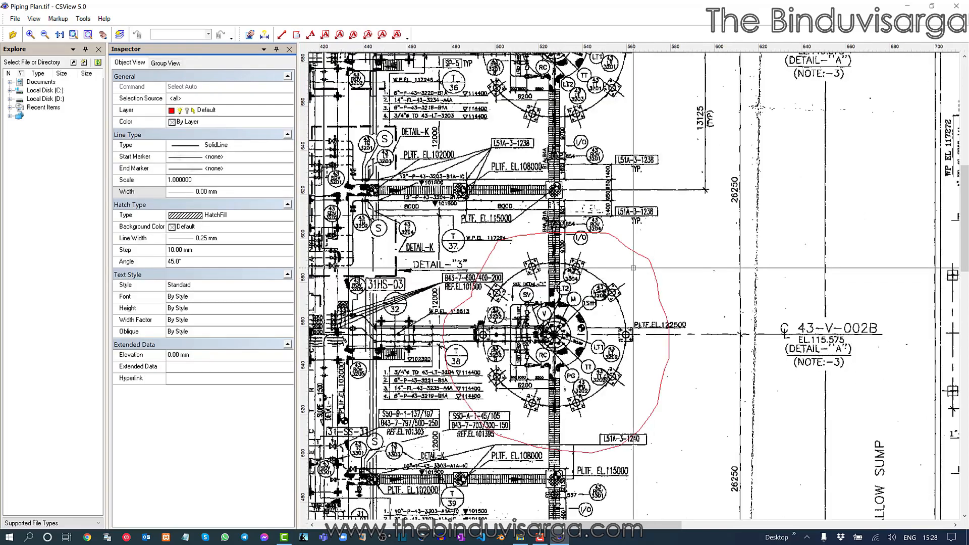
pyautogui.click(368, 36)
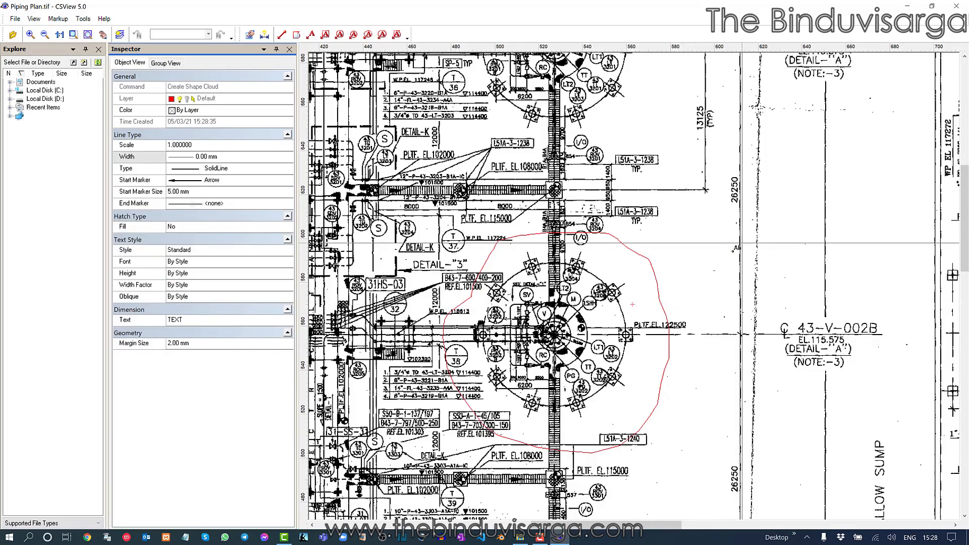
pyautogui.click(785, 235)
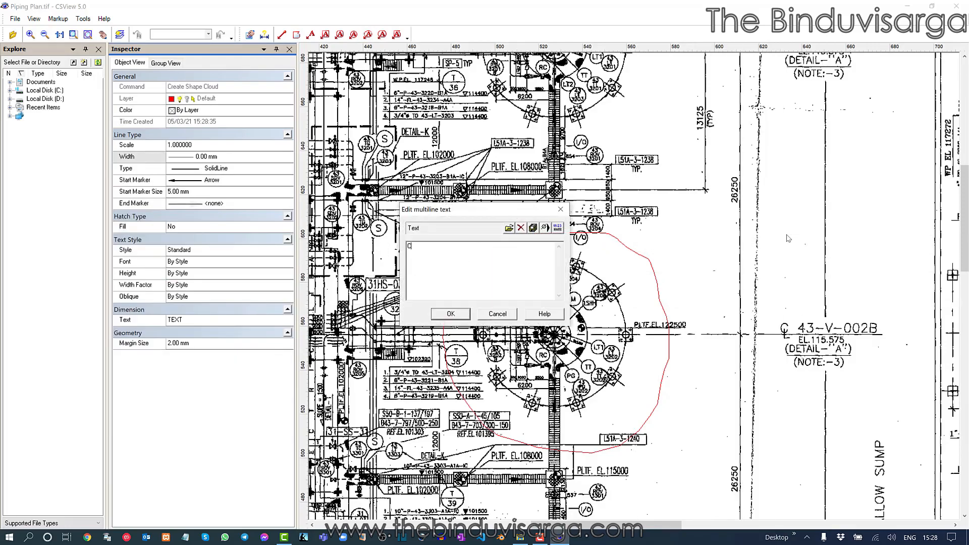
pyautogui.write('Check the system')
pyautogui.click(451, 314)
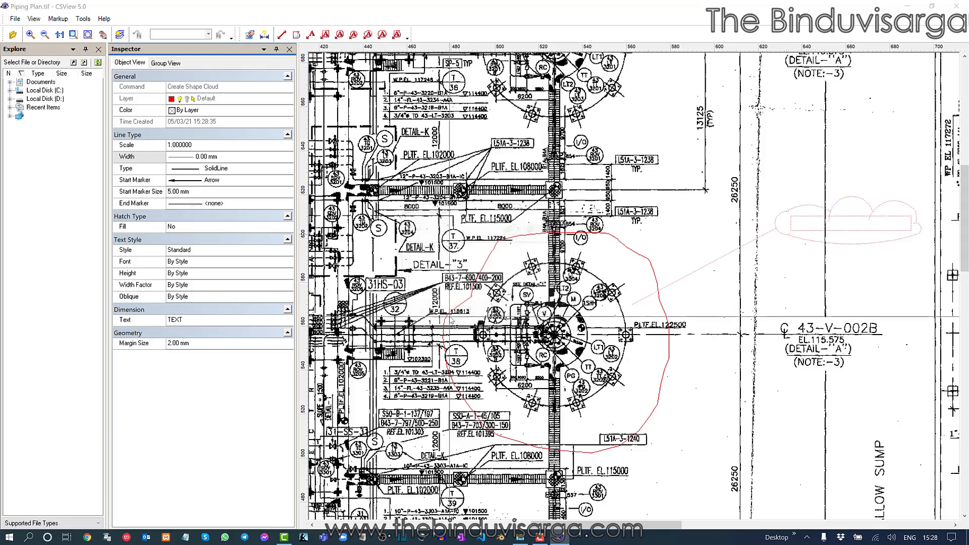
pyautogui.scroll(-3, 633, 286)
pyautogui.scroll(-4, 712, 272)
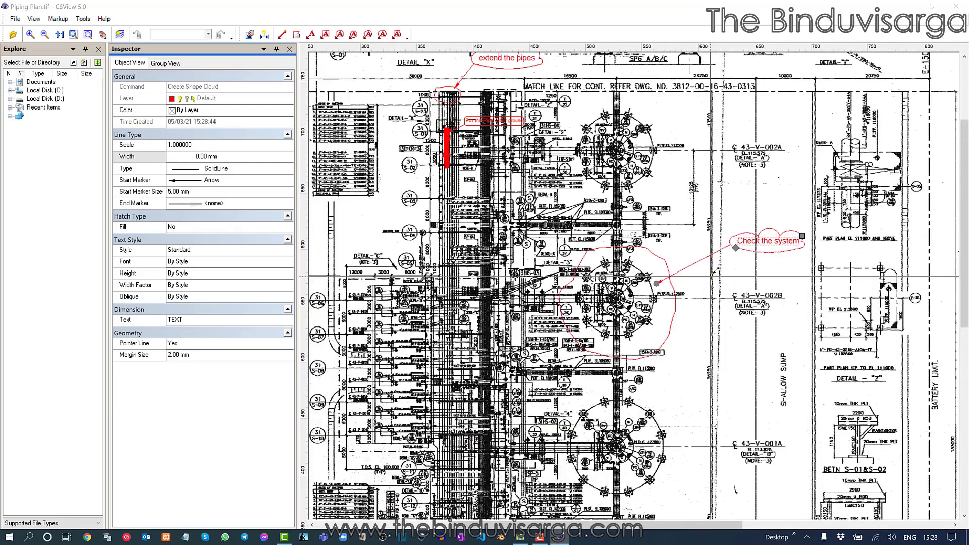
pyautogui.moveTo(562, 293); pyautogui.dragTo(663, 280, button='middle')
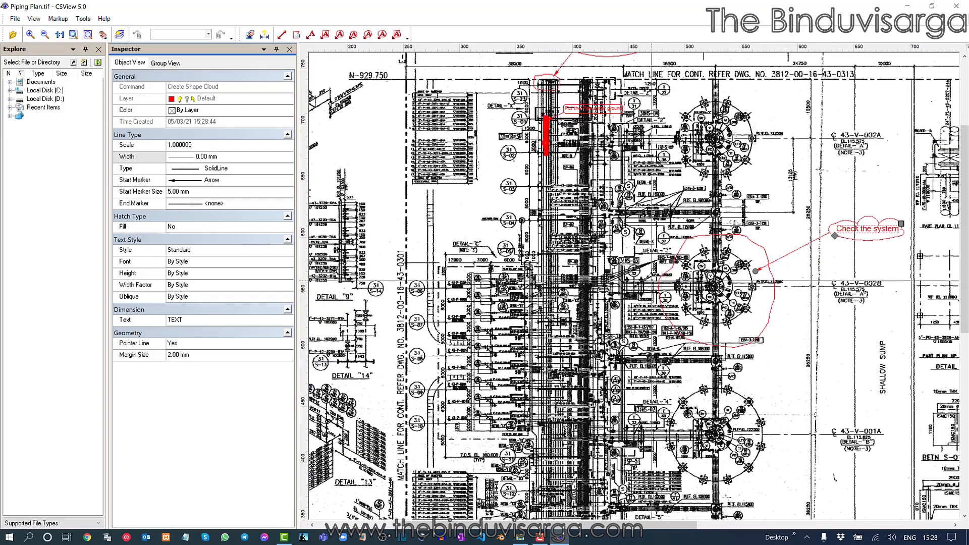
pyautogui.press('Escape')
# Step: Hide the Inspector, deselect the callout and review all markups across the piping plan
pyautogui.click(289, 48)
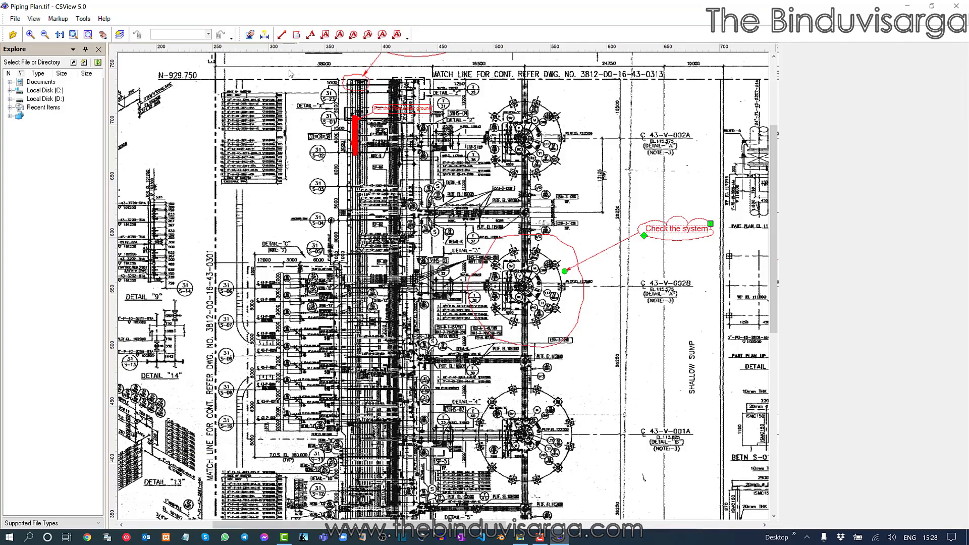
pyautogui.moveTo(500, 248); pyautogui.dragTo(595, 273, button='middle')
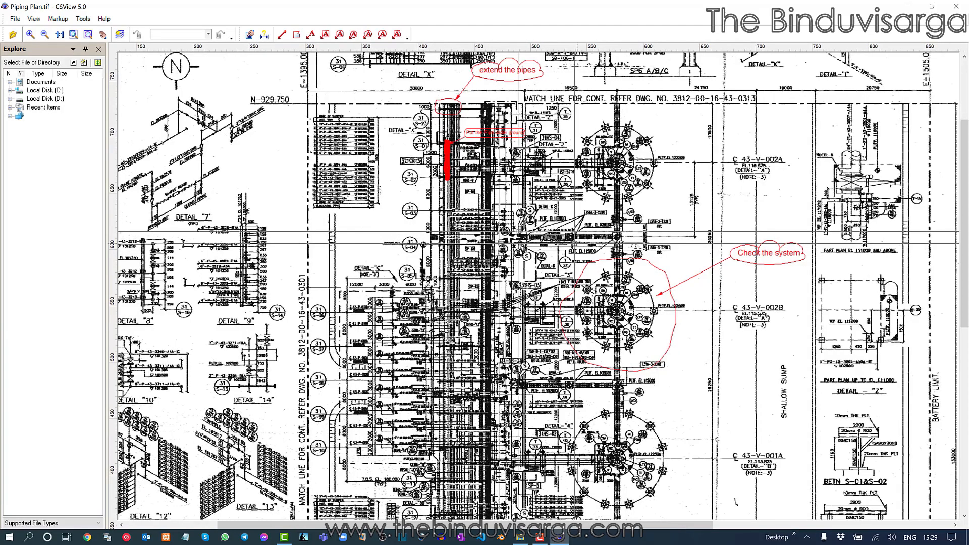
pyautogui.moveTo(576, 248); pyautogui.dragTo(520, 237, button='middle')
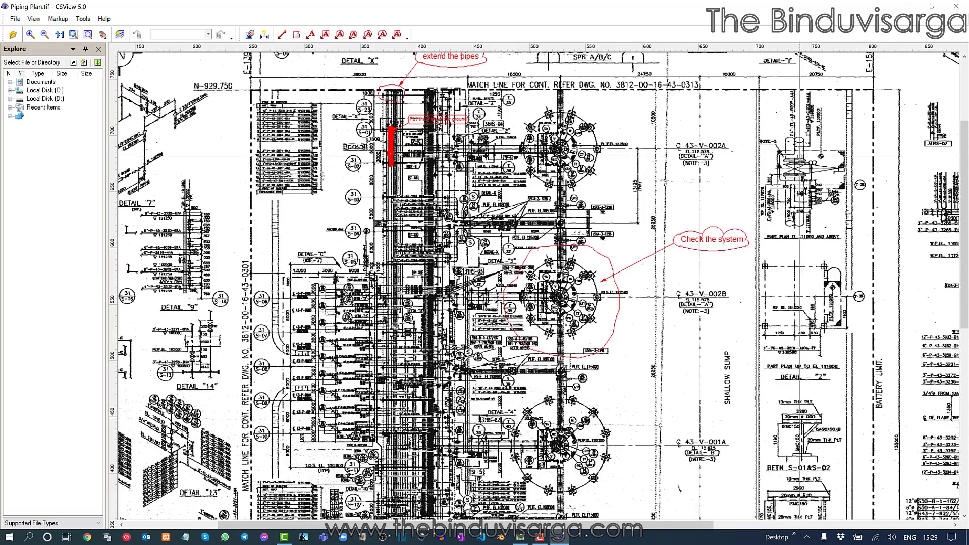
# Step: Close the drawing program and save the markup changes to Piping Plan.csrl
pyautogui.click(956, 7)
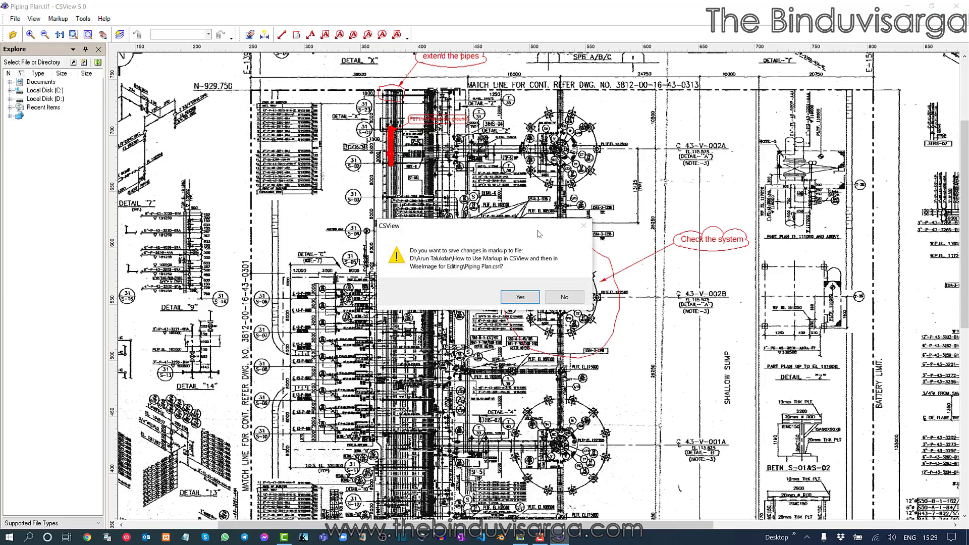
pyautogui.moveTo(511, 232); pyautogui.dragTo(511, 196)
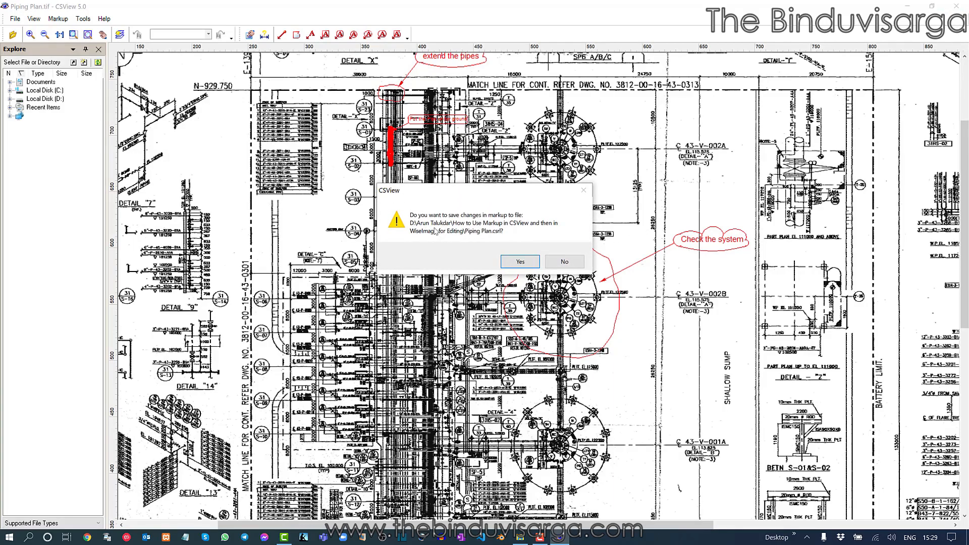
pyautogui.click(521, 263)
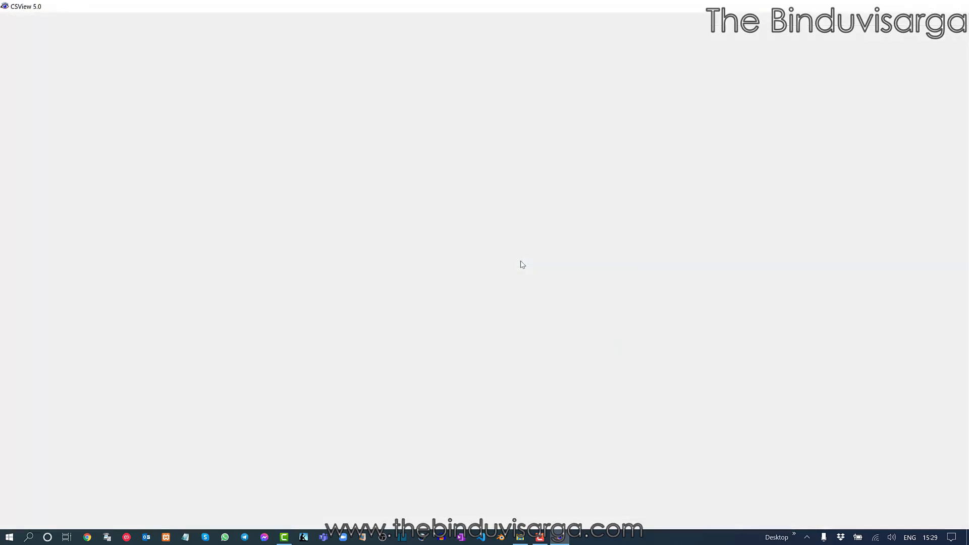
# Step: Switch to the File Explorer window showing the project folder and move it to the upper middle of the desktop
pyautogui.rightClick(519, 214)
pyautogui.click(441, 249)
pyautogui.click(521, 538)
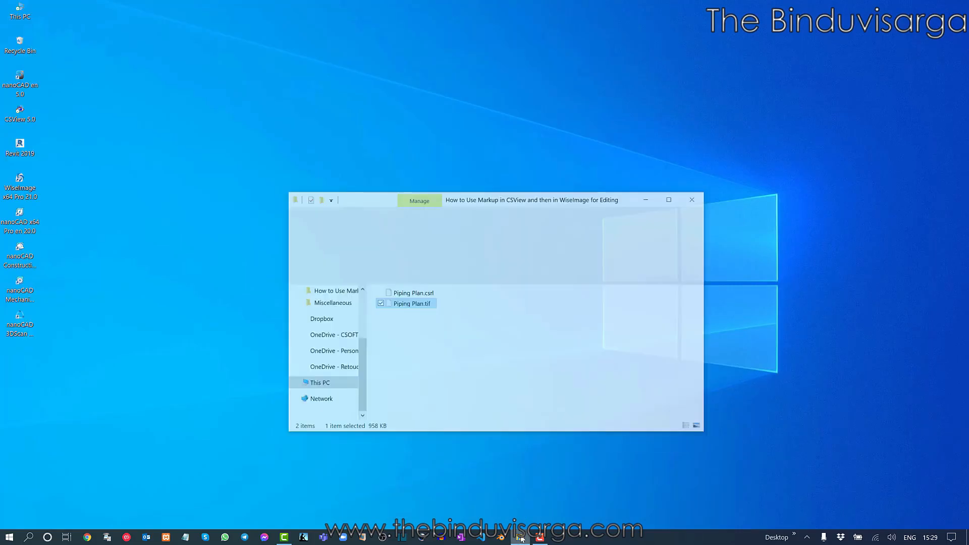
pyautogui.moveTo(537, 186); pyautogui.dragTo(575, 148)
pyautogui.click(550, 312)
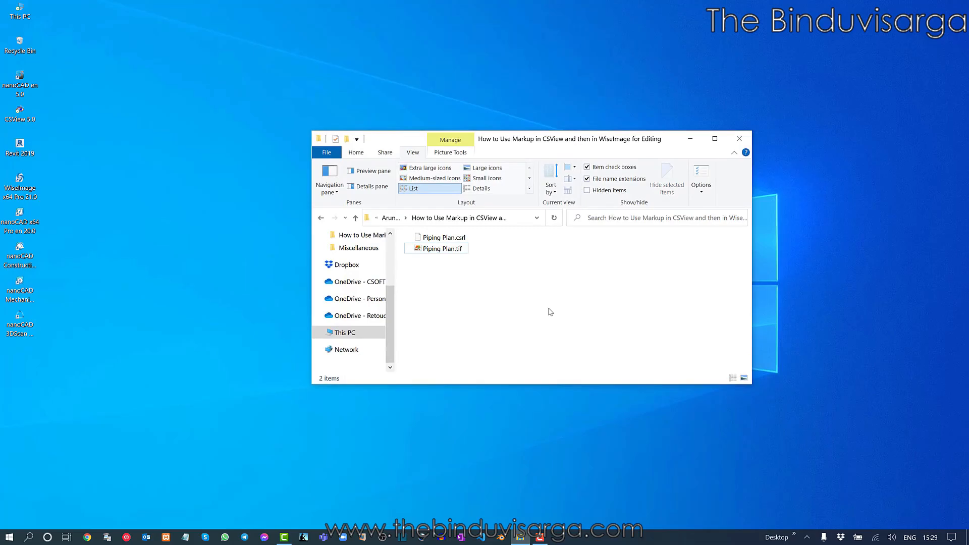
# Step: Select Piping Plan.tif and then the saved markup file Piping Plan.csrl in the project folder to check both
pyautogui.click(448, 250)
pyautogui.click(542, 271)
pyautogui.click(464, 238)
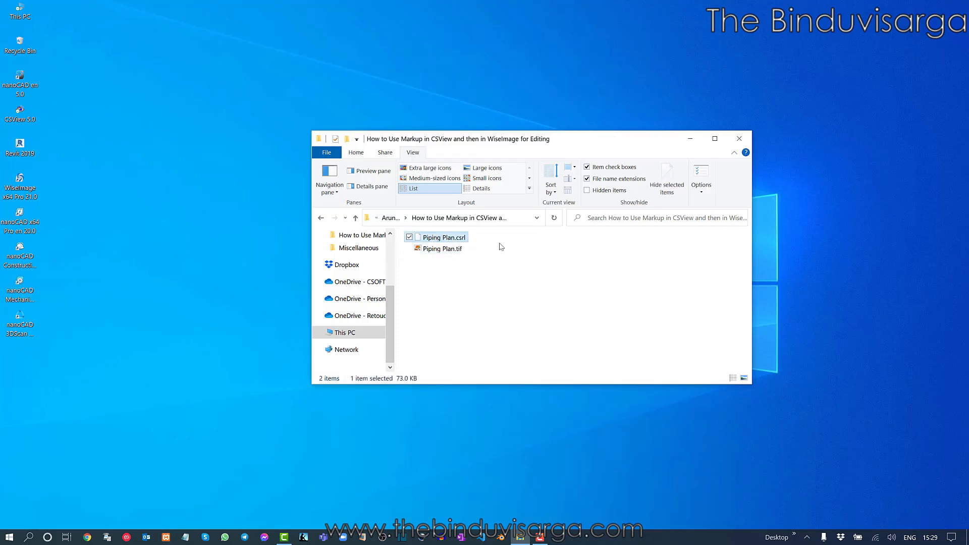
# Step: Open Piping Plan.tif in Windows Photo Viewer to check the plain image, and close the viewer
pyautogui.click(532, 252)
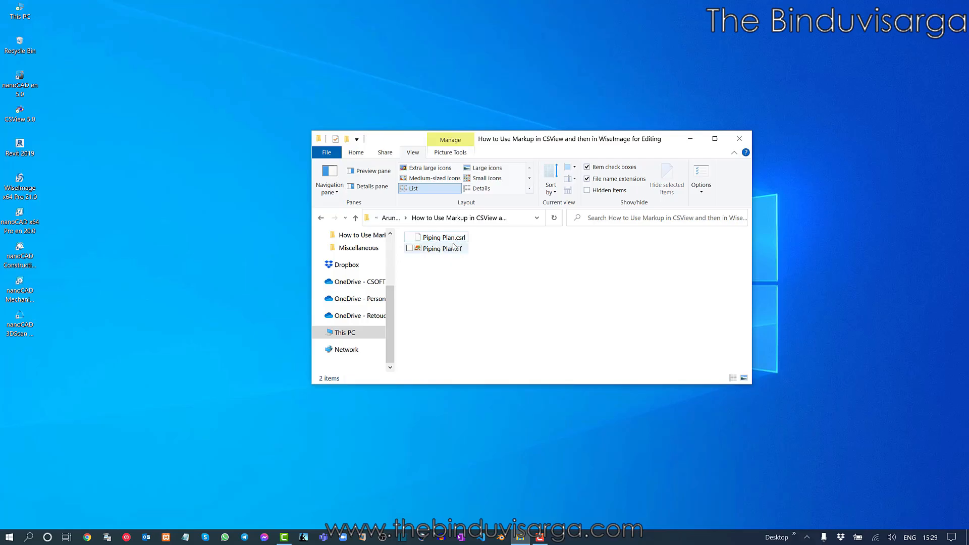
pyautogui.doubleClick(449, 252)
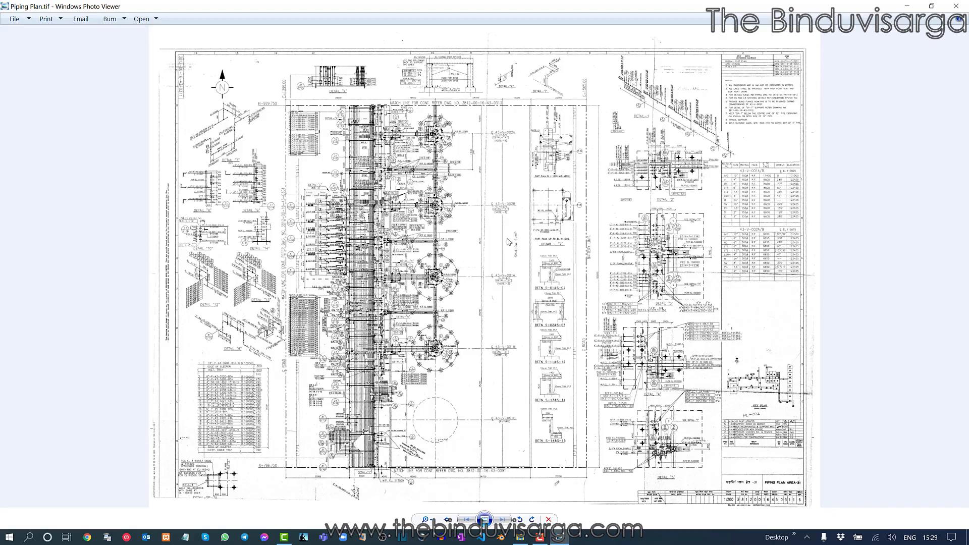
pyautogui.click(955, 6)
pyautogui.click(449, 258)
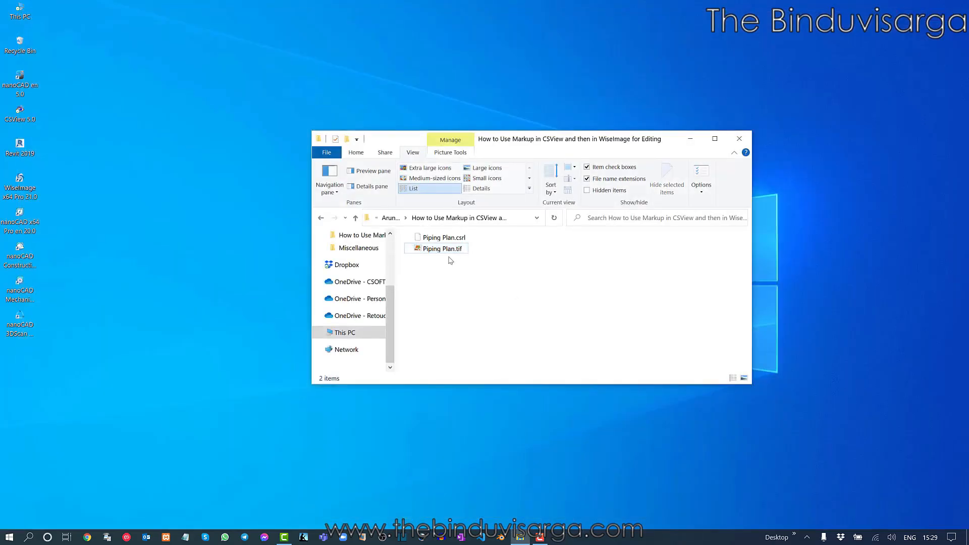
# Step: Launch CSView 5.0, open Piping Plan.tif to check its markups, and close the program
pyautogui.doubleClick(36, 116)
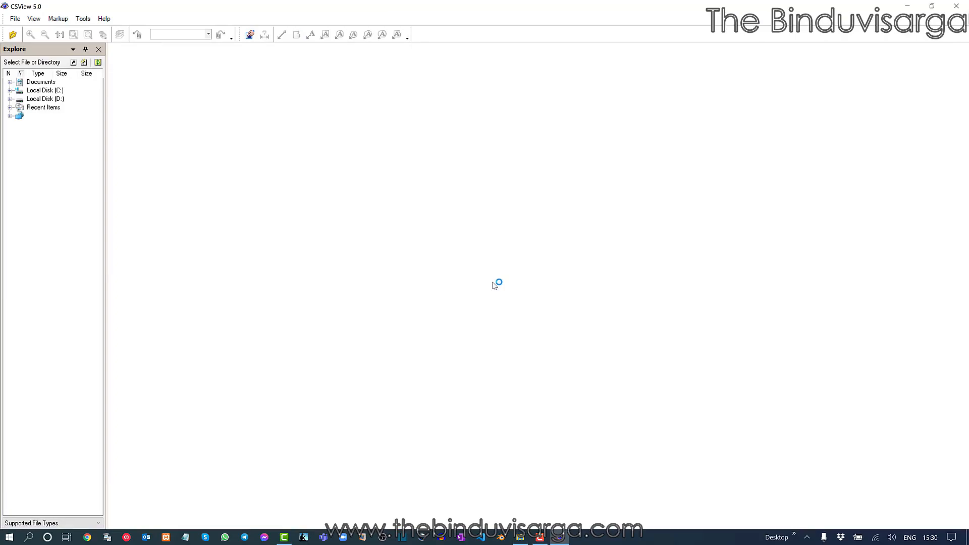
pyautogui.click(13, 35)
pyautogui.click(419, 224)
pyautogui.click(605, 331)
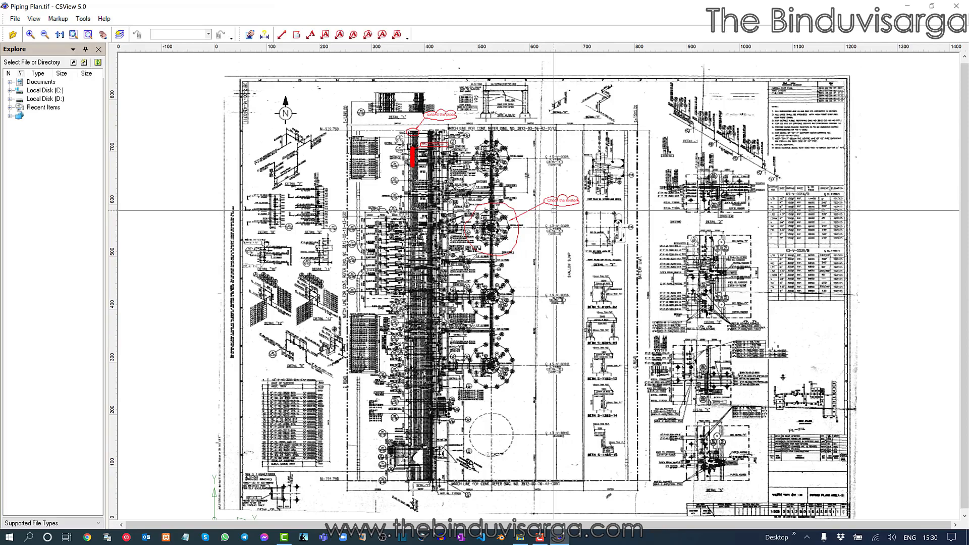
pyautogui.click(962, 5)
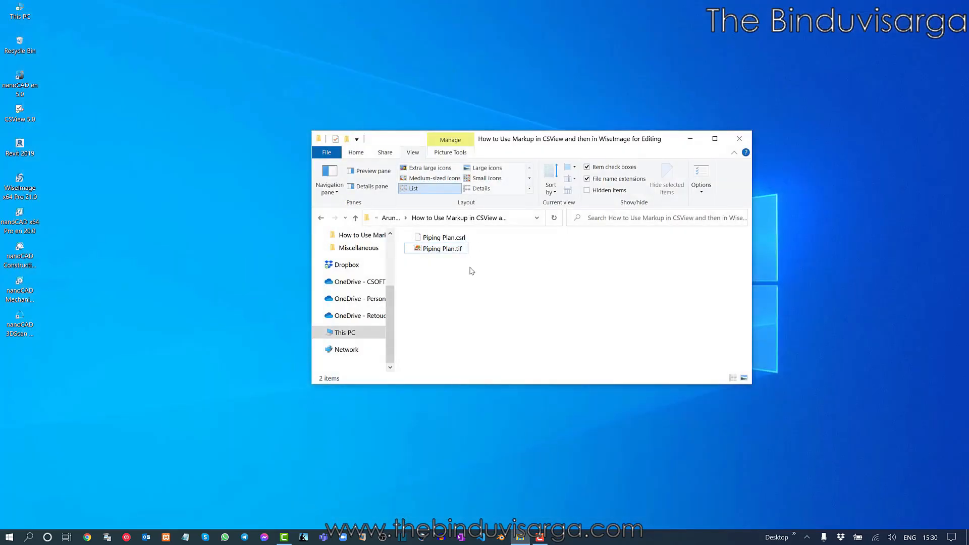
# Step: Compare the Piping Plan.csrl markup file with Piping Plan.tif in the project folder, moving the folder window slightly
pyautogui.click(444, 238)
pyautogui.click(440, 249)
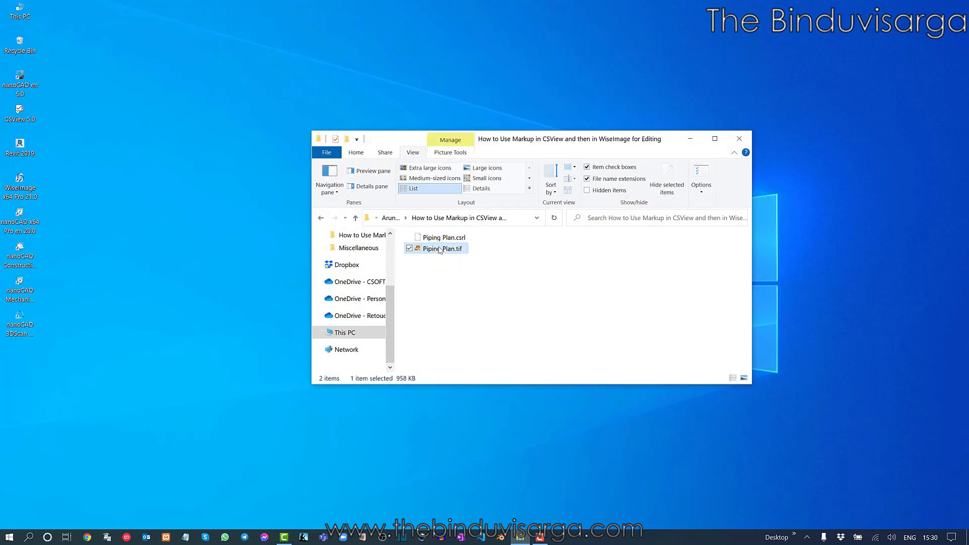
pyautogui.click(491, 296)
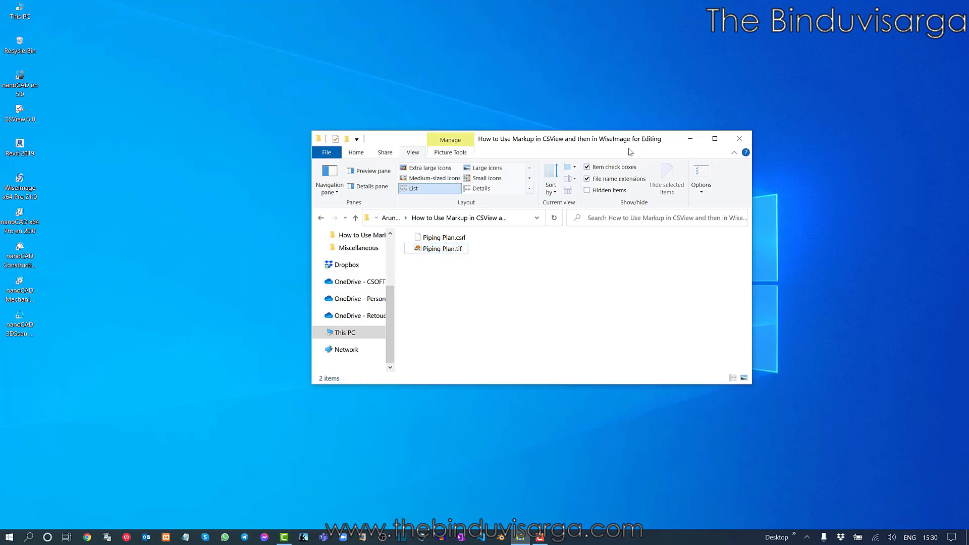
pyautogui.moveTo(614, 136); pyautogui.dragTo(589, 127)
pyautogui.click(419, 233)
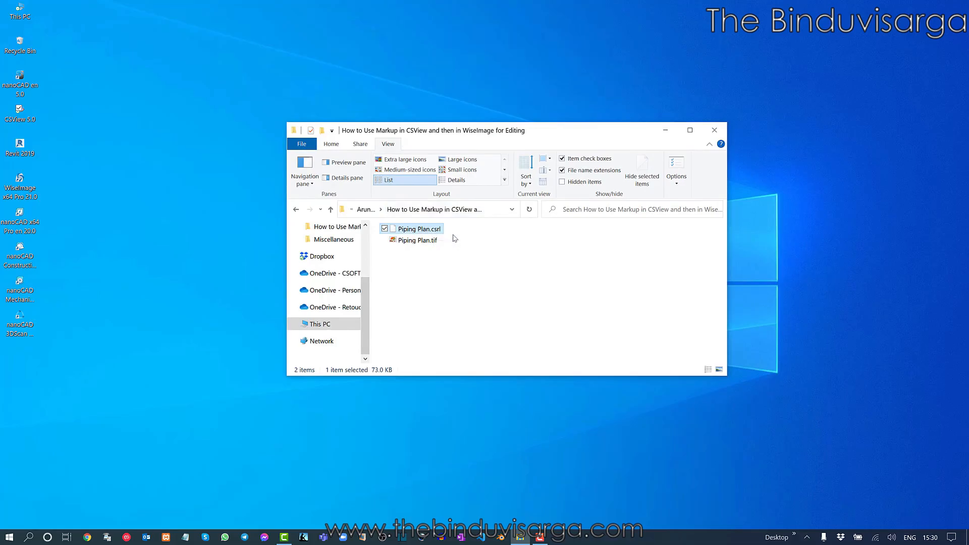
pyautogui.click(424, 241)
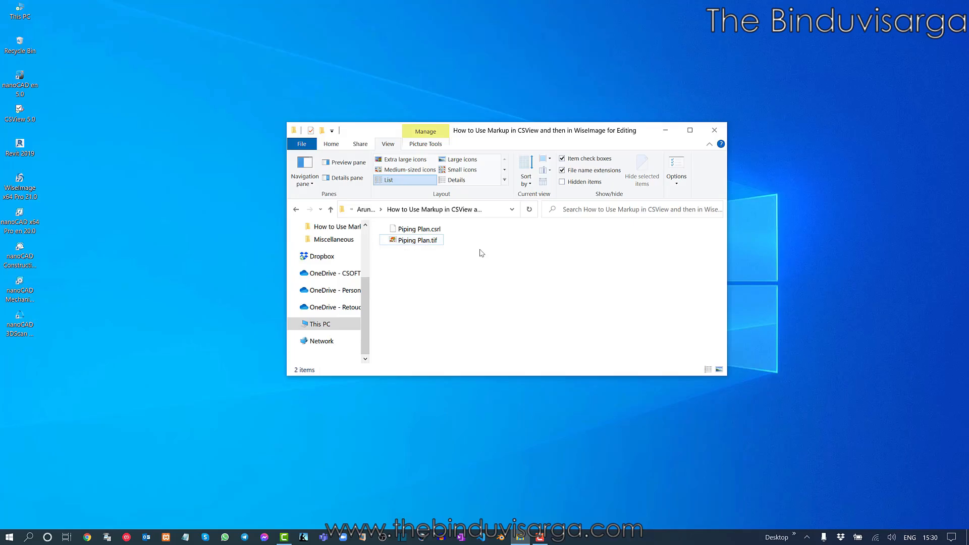
# Step: Minimise the project folder window, refresh the desktop and launch WiseImage x64 Pro
pyautogui.click(666, 130)
pyautogui.rightClick(283, 218)
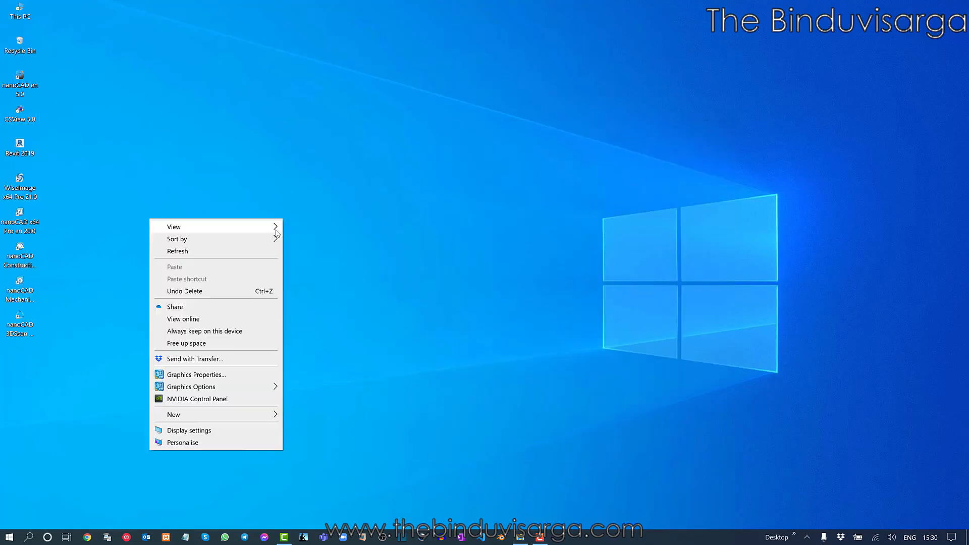
pyautogui.click(216, 253)
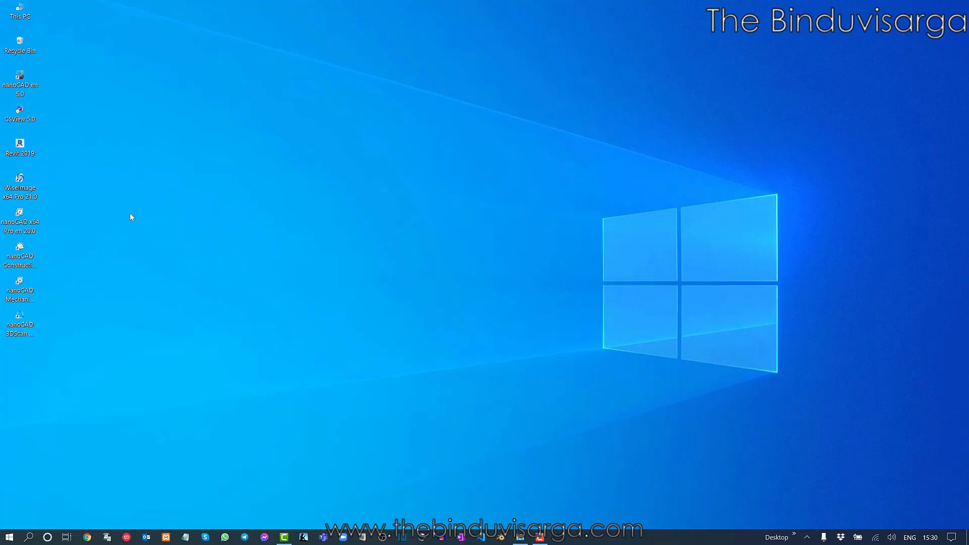
pyautogui.doubleClick(29, 189)
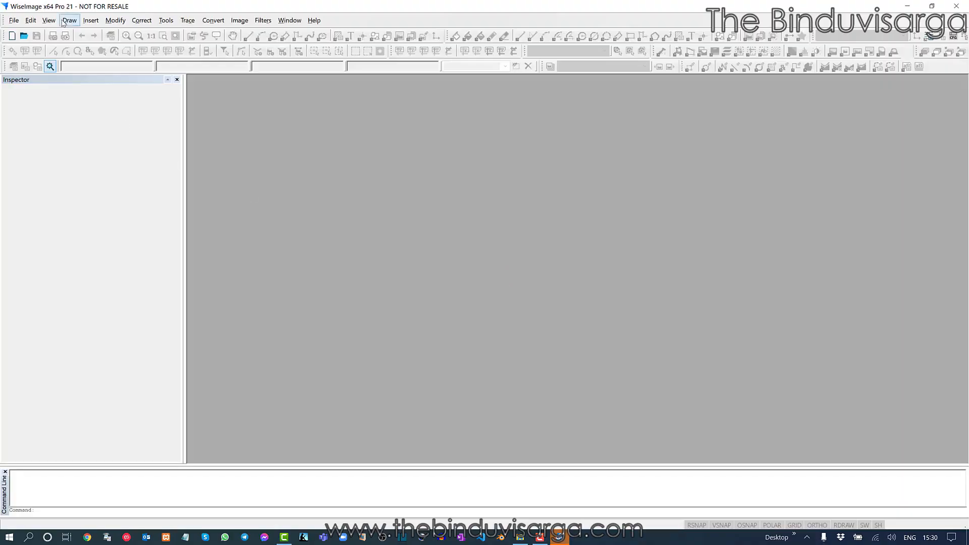
# Step: Open Piping Plan.tif from the How to Use Markup in CSView project folder
pyautogui.click(14, 20)
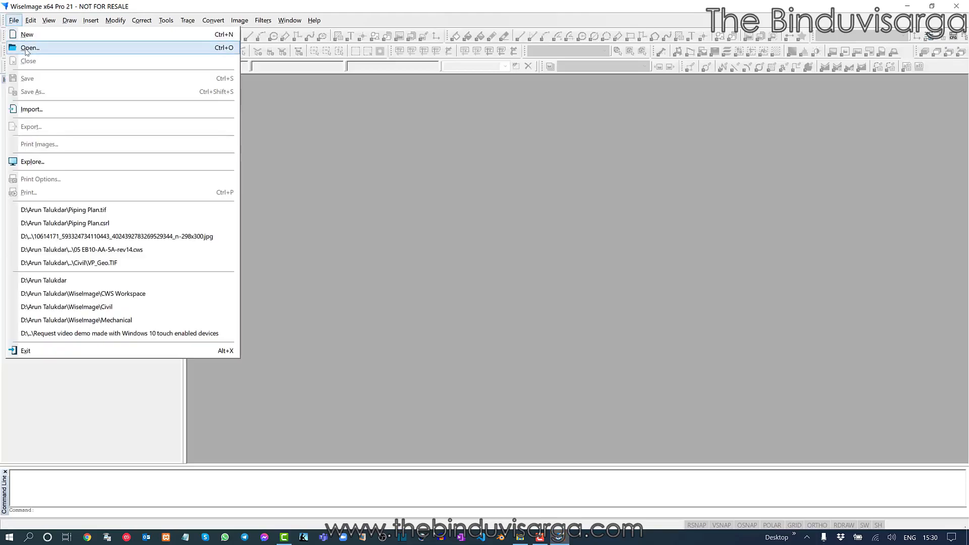
pyautogui.click(29, 48)
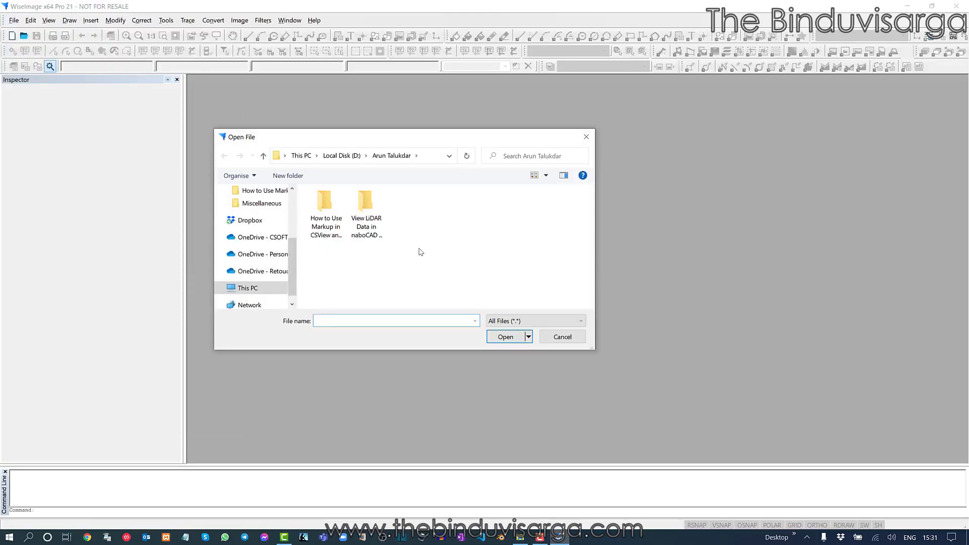
pyautogui.doubleClick(326, 212)
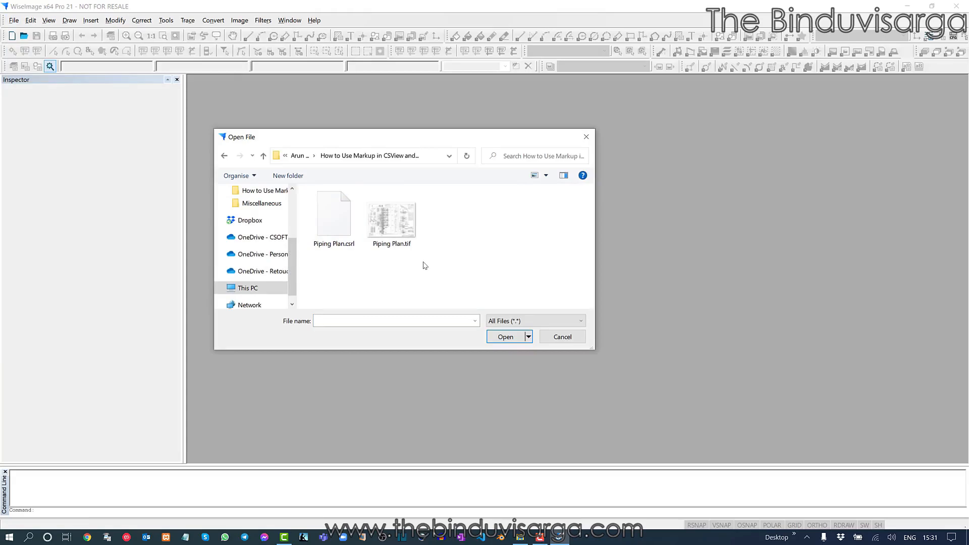
pyautogui.click(395, 224)
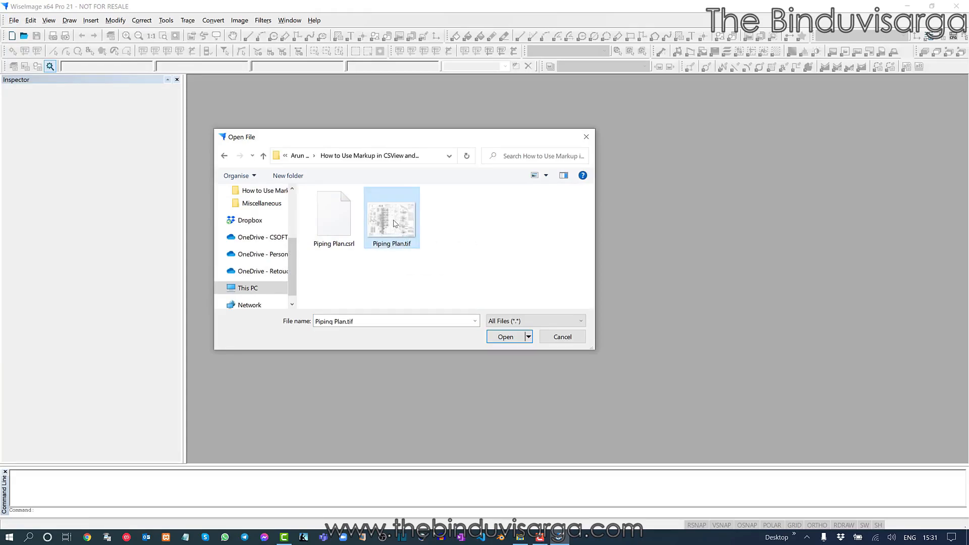
pyautogui.click(506, 337)
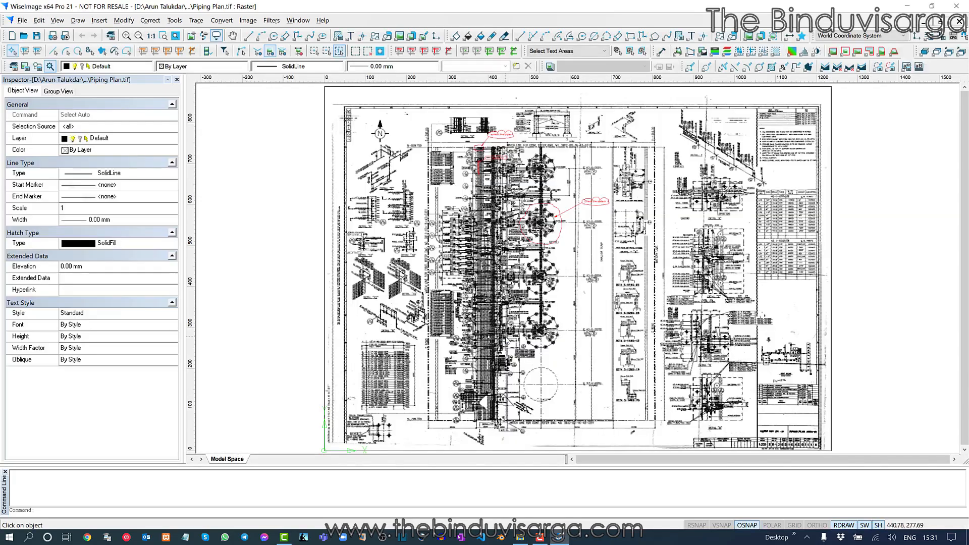
# Step: Examine the red markups on the plan, especially the "extend the pipes" callout and its contour at the match line
pyautogui.moveTo(460, 152); pyautogui.dragTo(441, 218, button='middle')
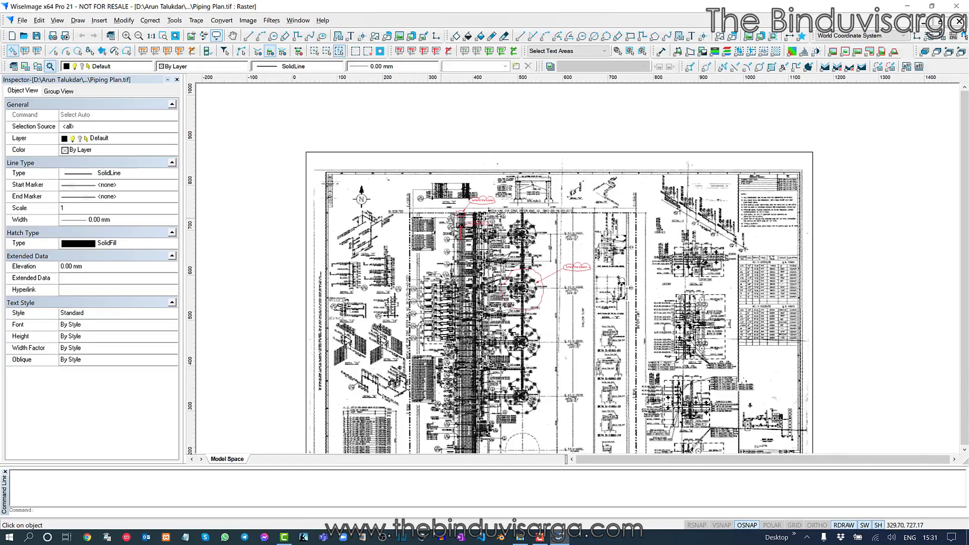
pyautogui.scroll(2, 441, 218)
pyautogui.scroll(4, 476, 196)
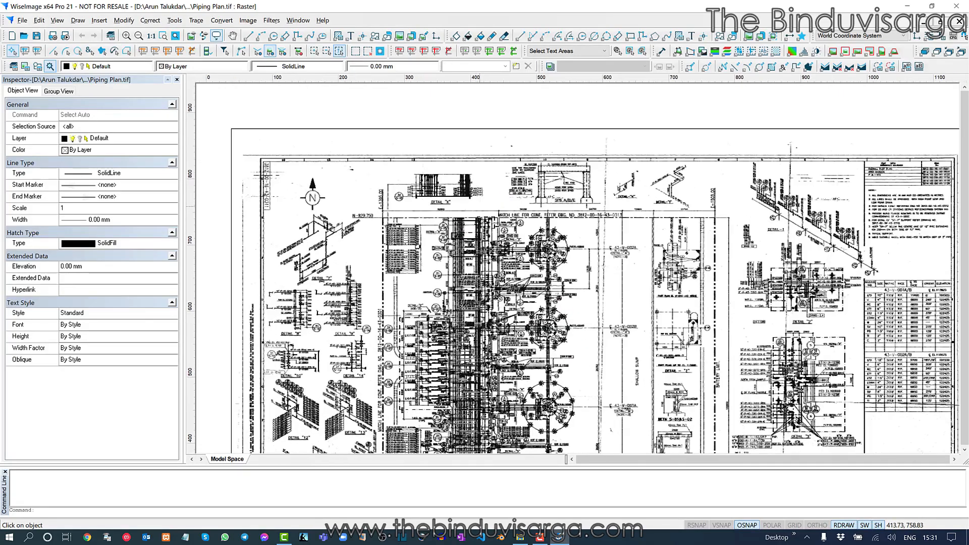
pyautogui.scroll(2, 476, 196)
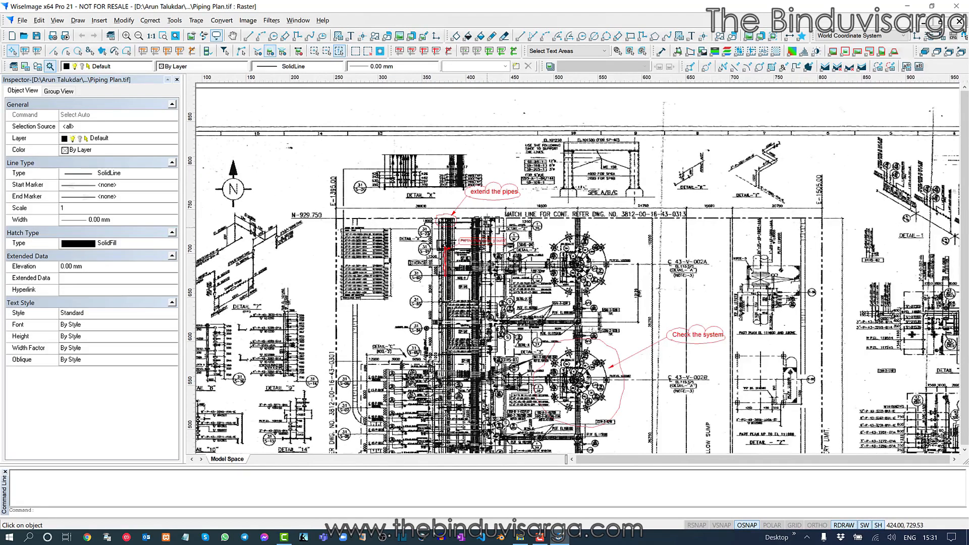
pyautogui.scroll(1, 492, 223)
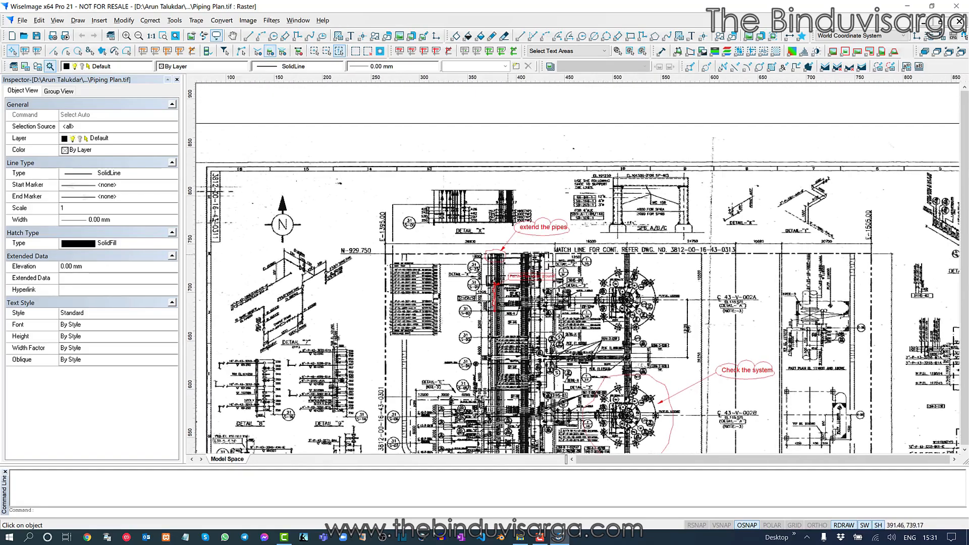
pyautogui.scroll(1, 505, 247)
pyautogui.scroll(3, 501, 266)
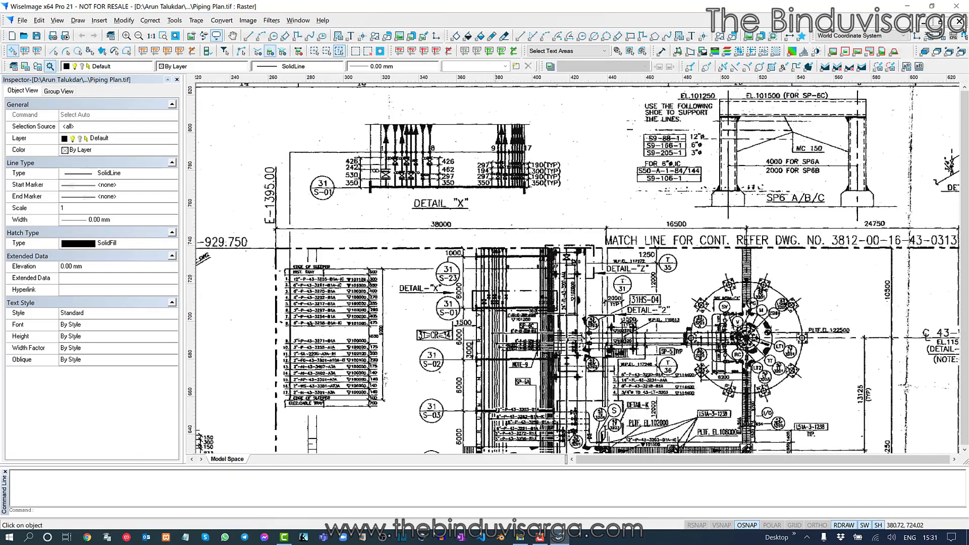
pyautogui.moveTo(553, 230)
pyautogui.mouseDown(button='middle')
pyautogui.moveTo(522, 284)
pyautogui.moveTo(474, 284)
pyautogui.mouseUp(button='middle')
pyautogui.scroll(2, 500, 278)
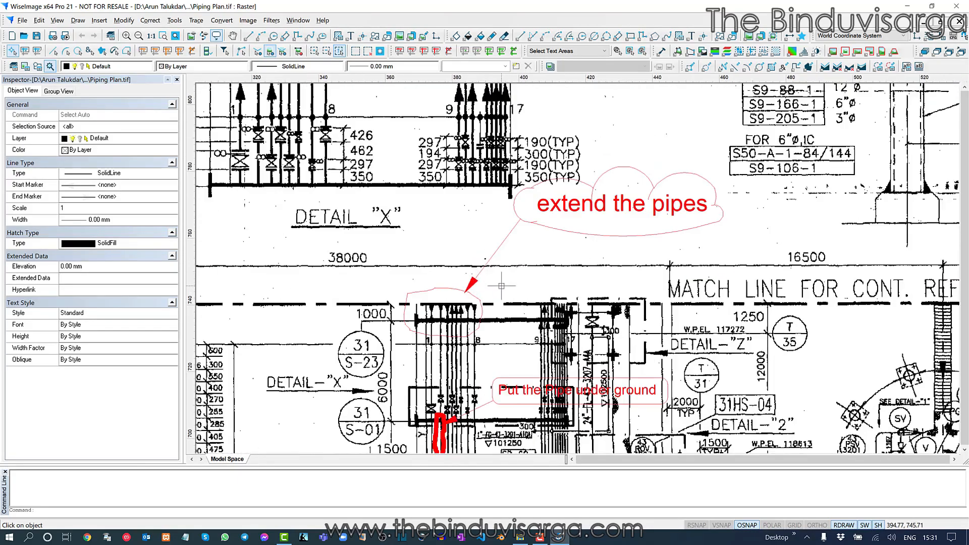
pyautogui.scroll(2, 498, 269)
pyautogui.moveTo(484, 278); pyautogui.dragTo(549, 265, button='middle')
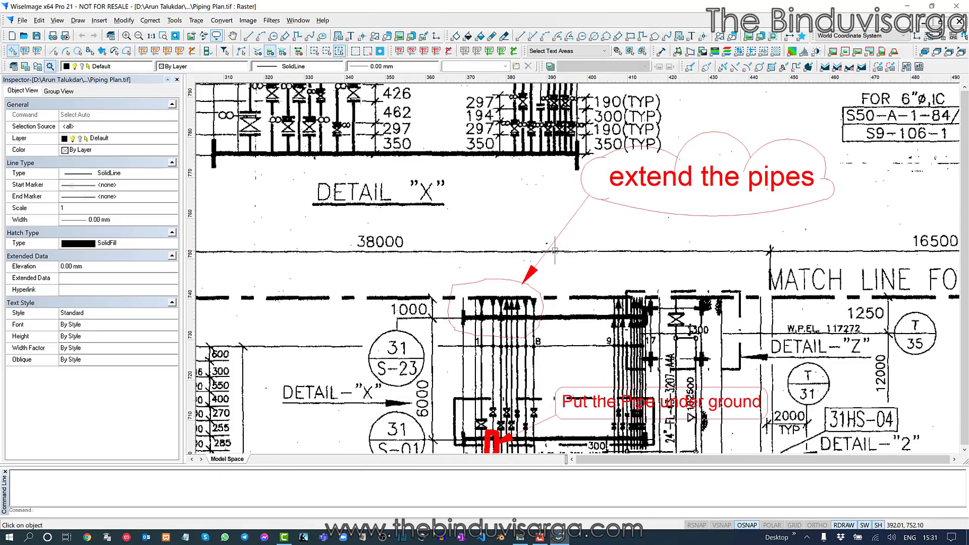
pyautogui.moveTo(609, 233); pyautogui.dragTo(572, 247, button='middle')
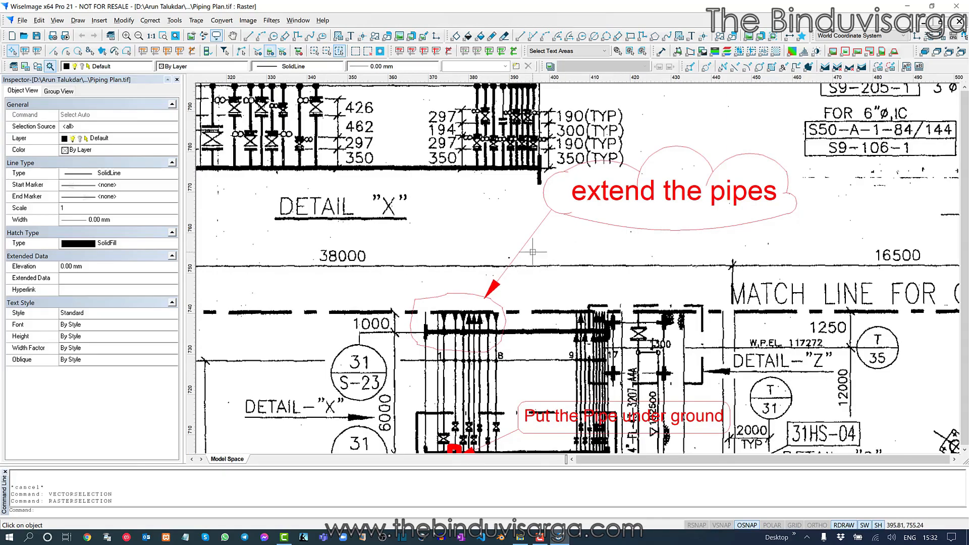
pyautogui.moveTo(533, 253); pyautogui.dragTo(606, 225, button='middle')
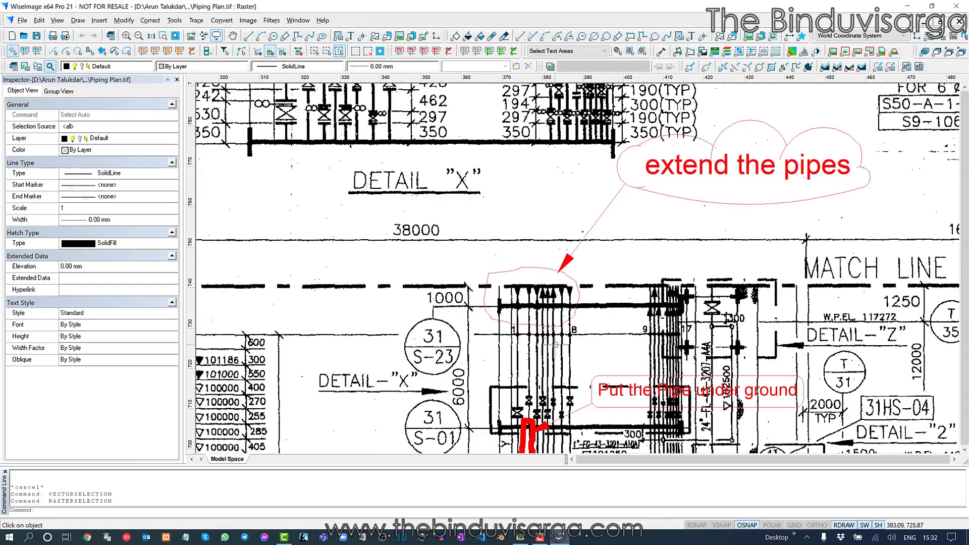
# Step: Turn on ortho and stretch the second pipe inside the "extend the pipes" contour up to the 38000 dimension line
pyautogui.scroll(6, 555, 343)
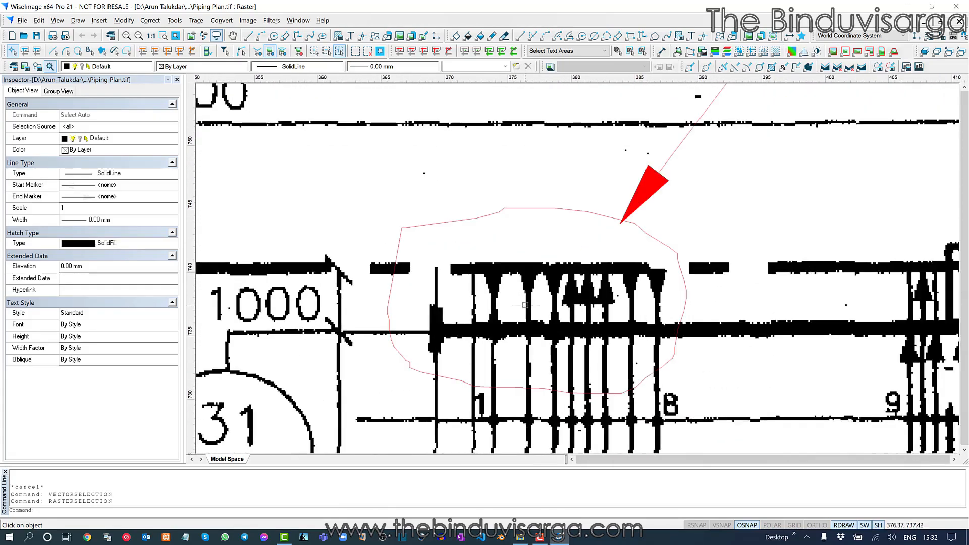
pyautogui.click(529, 305)
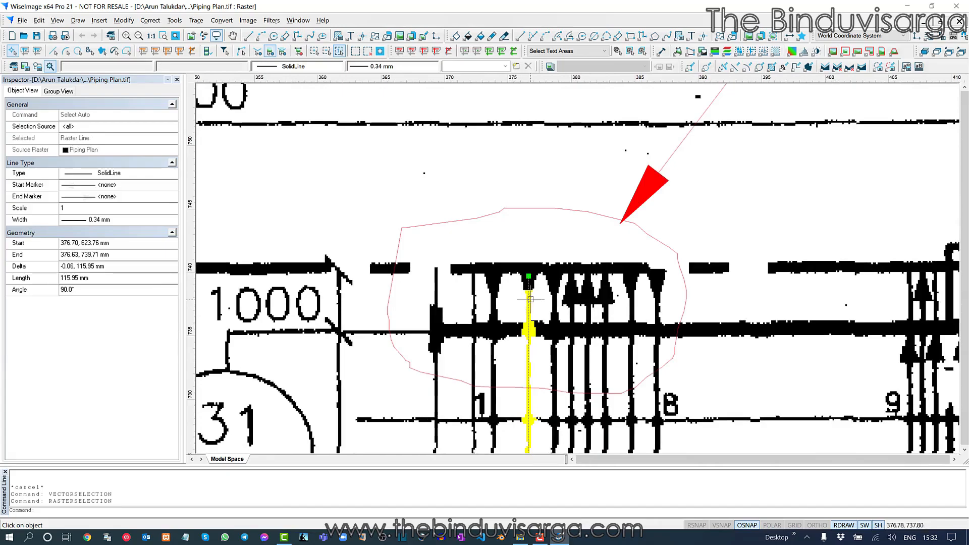
pyautogui.click(529, 276)
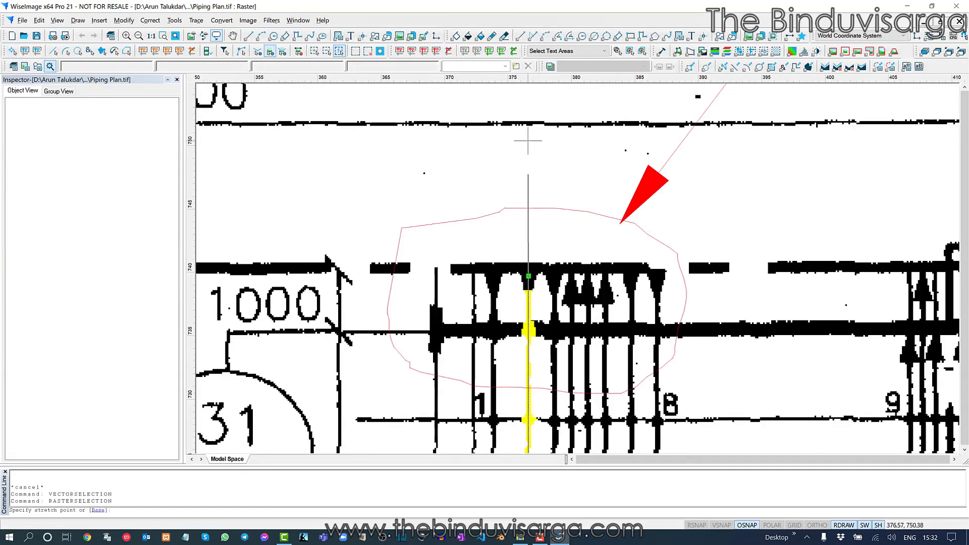
pyautogui.press('F8')
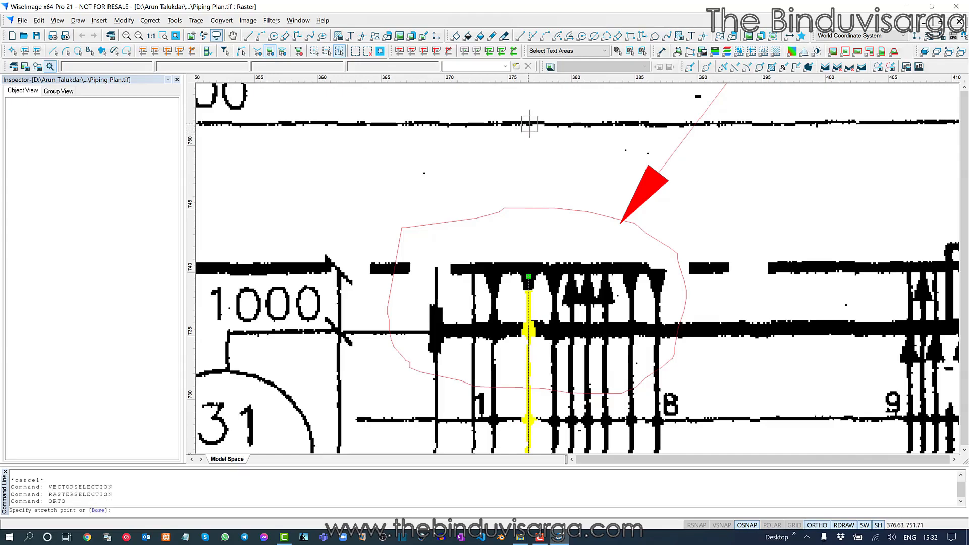
pyautogui.click(529, 124)
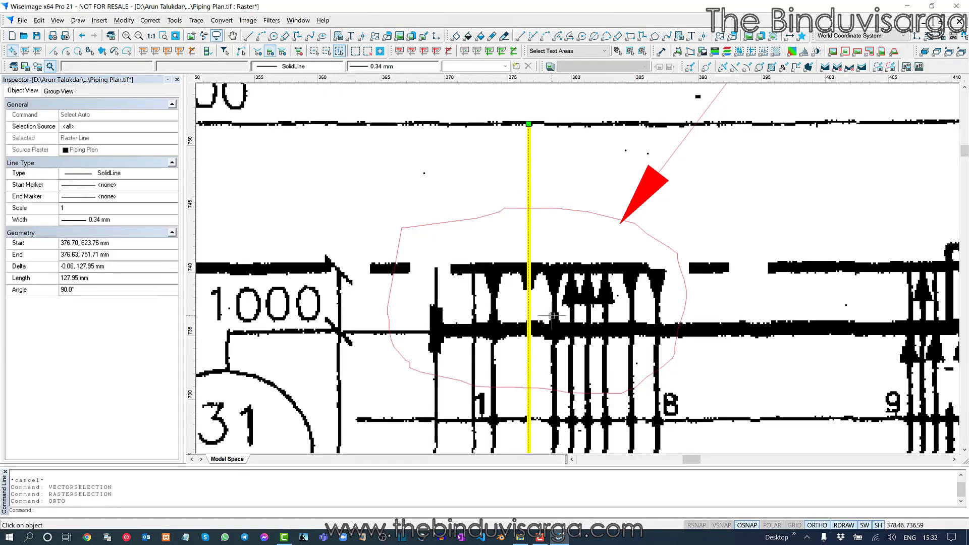
# Step: Try to stretch the upper end of the third pipe's raster line inside the red contour
pyautogui.click(554, 304)
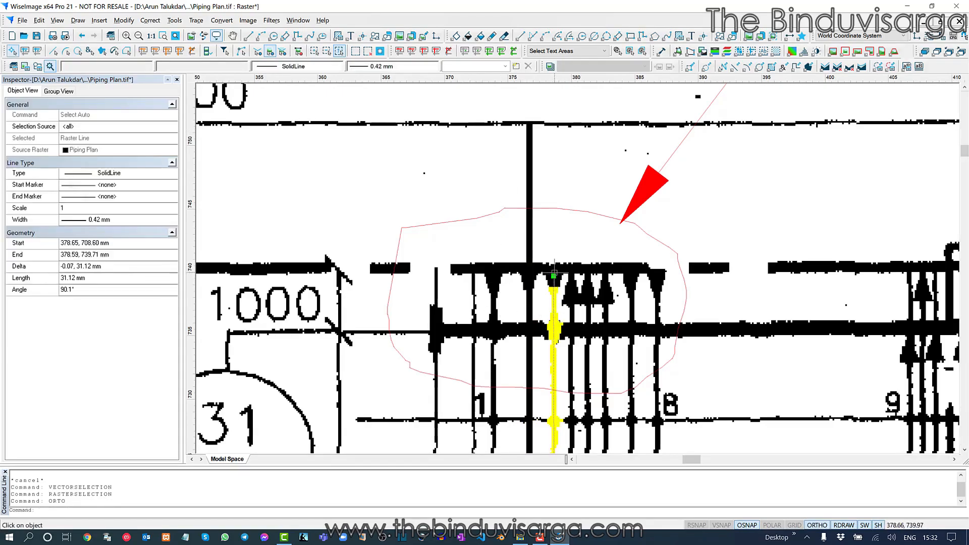
pyautogui.click(554, 272)
pyautogui.click(559, 346)
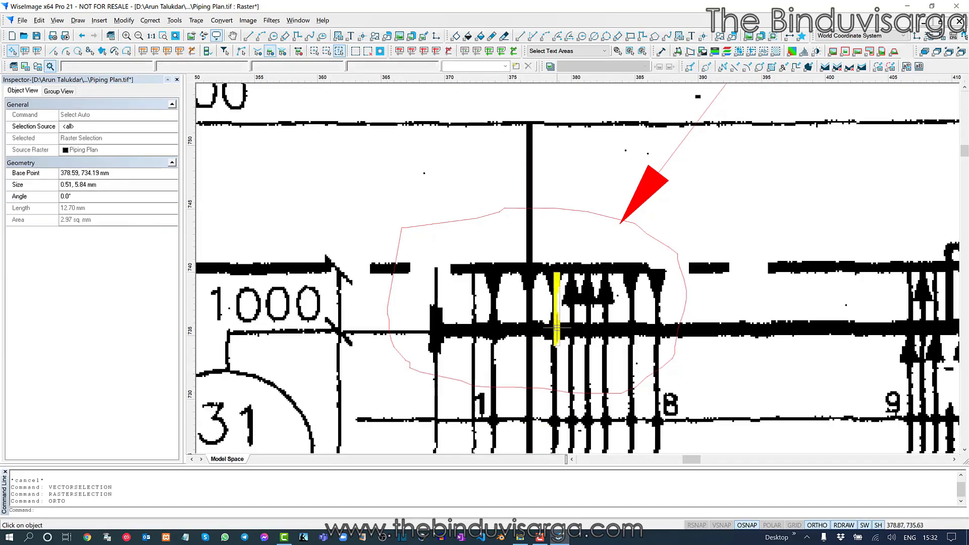
# Step: Stretch the upper ends of the fourth and third pipes inside the red contour up to the 38000 dimension line
pyautogui.click(573, 316)
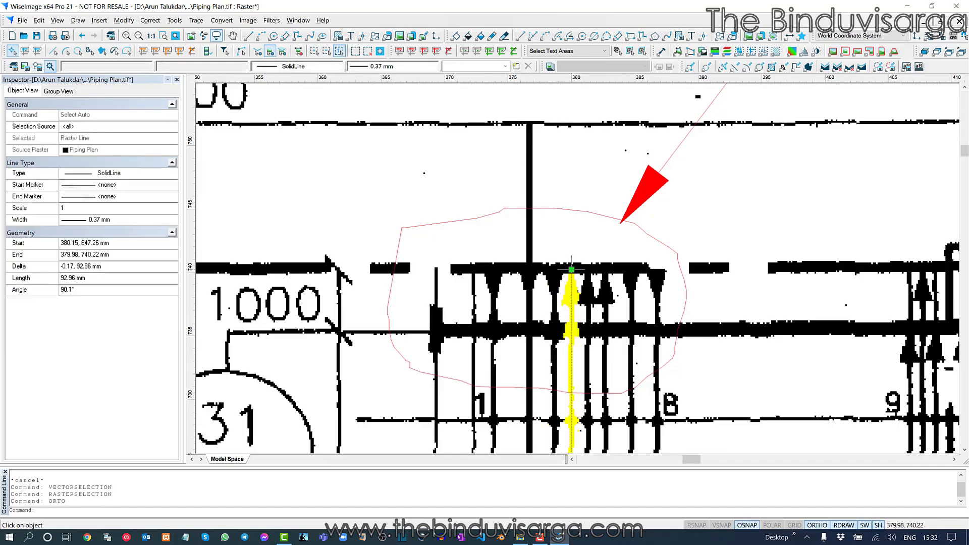
pyautogui.click(571, 270)
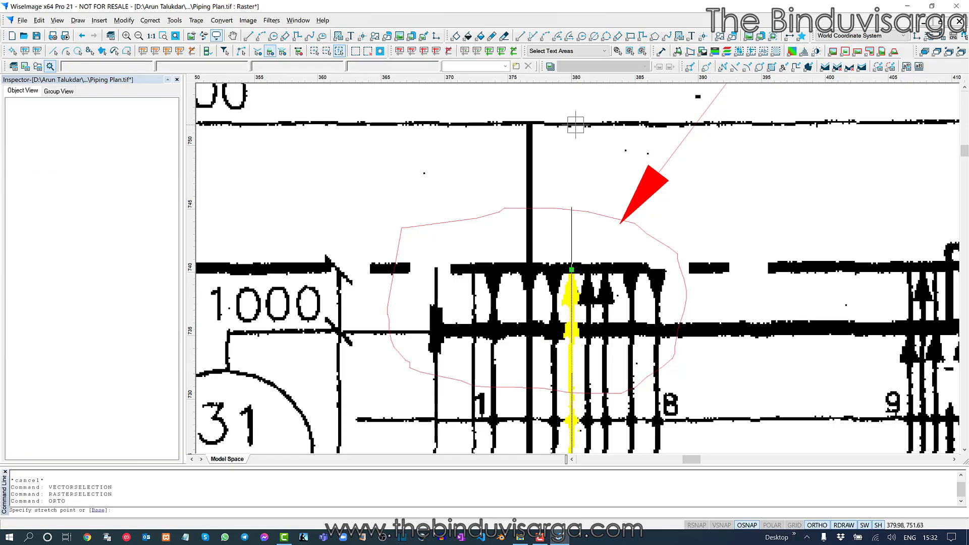
pyautogui.click(575, 123)
pyautogui.click(554, 297)
pyautogui.click(554, 276)
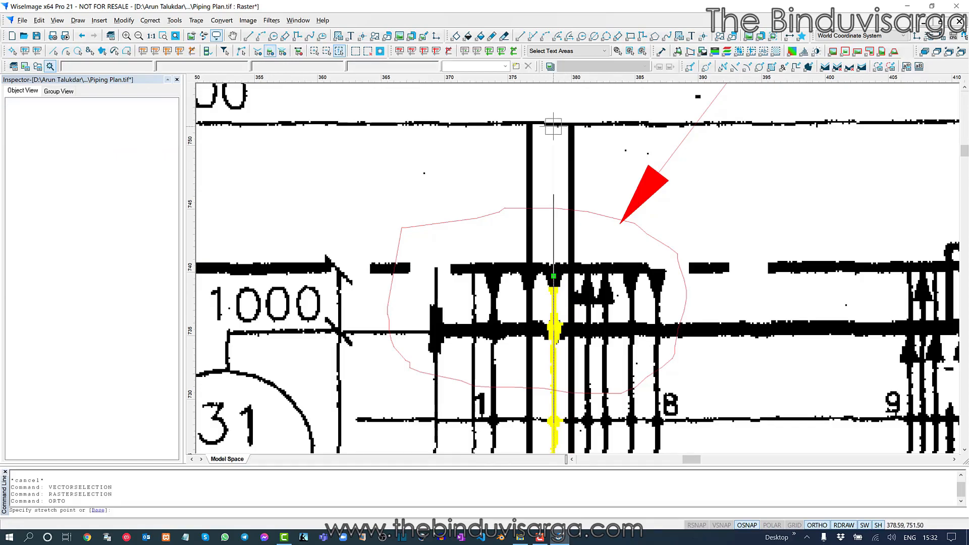
pyautogui.click(554, 125)
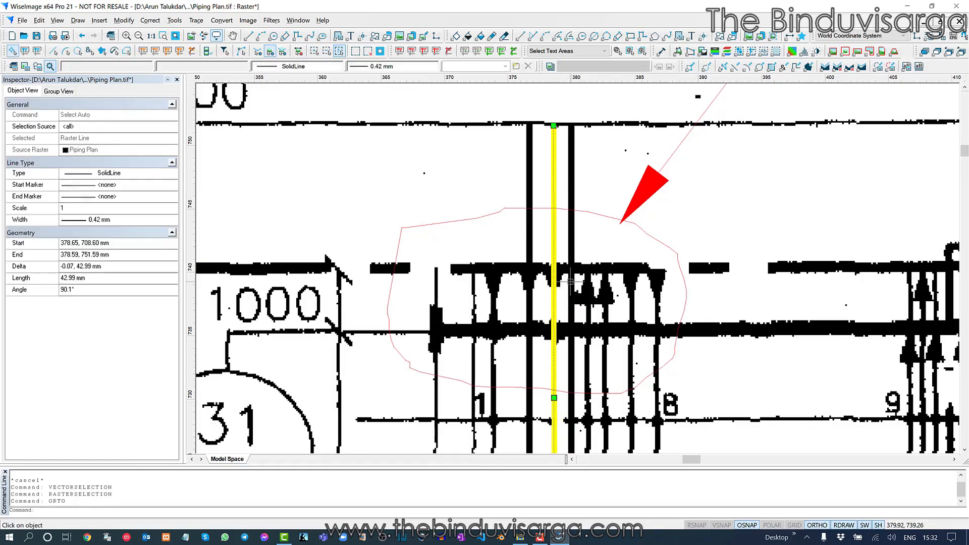
pyautogui.press('Escape')
# Step: Examine the "extend the pipes" area and the "Put the Pipe under ground" callout with the pipe section it marks
pyautogui.scroll(-2, 555, 312)
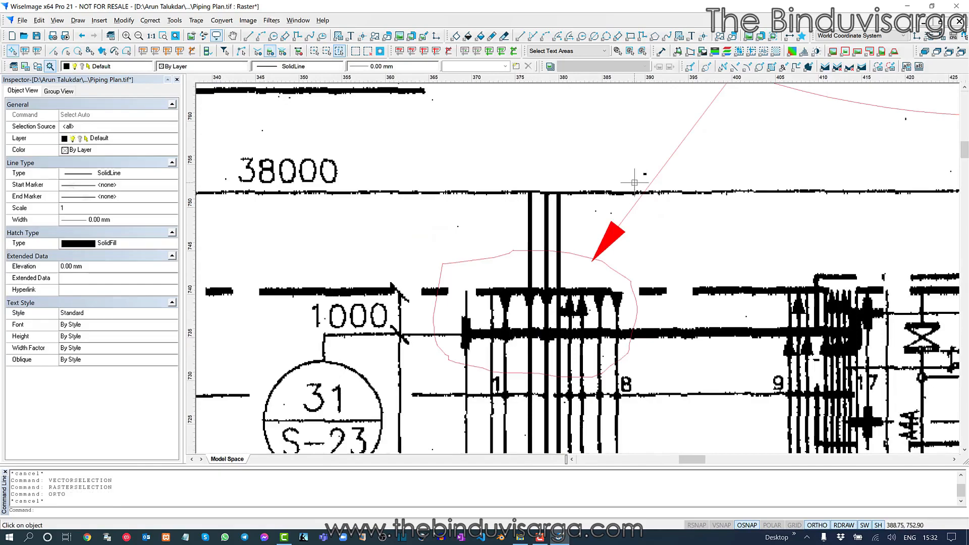
pyautogui.scroll(-3, 641, 162)
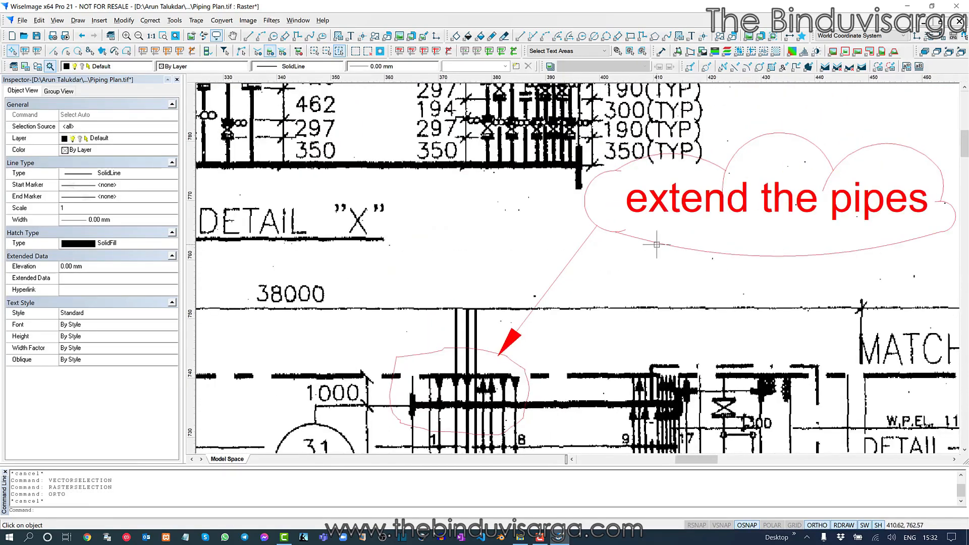
pyautogui.scroll(-1, 657, 244)
pyautogui.scroll(-1, 651, 275)
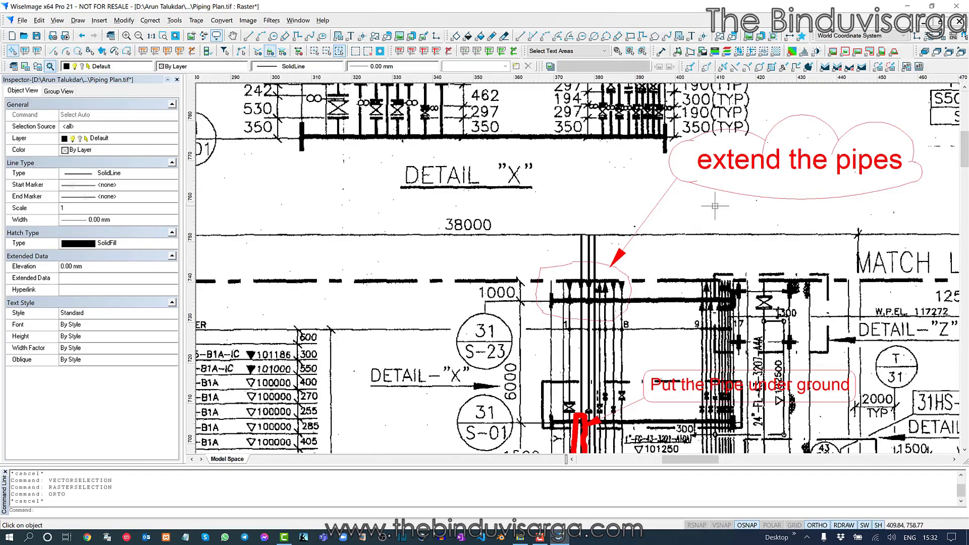
pyautogui.moveTo(715, 206); pyautogui.dragTo(591, 131)
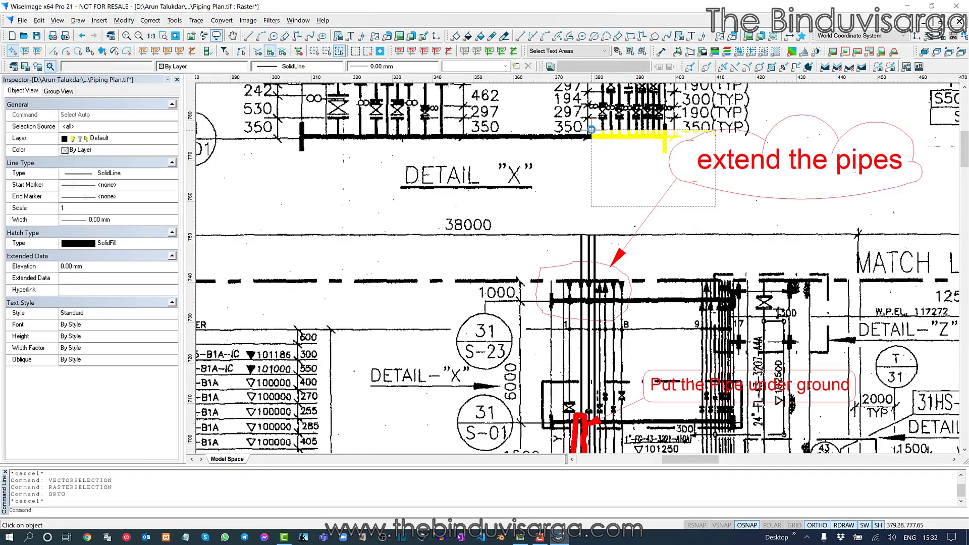
pyautogui.click(782, 209)
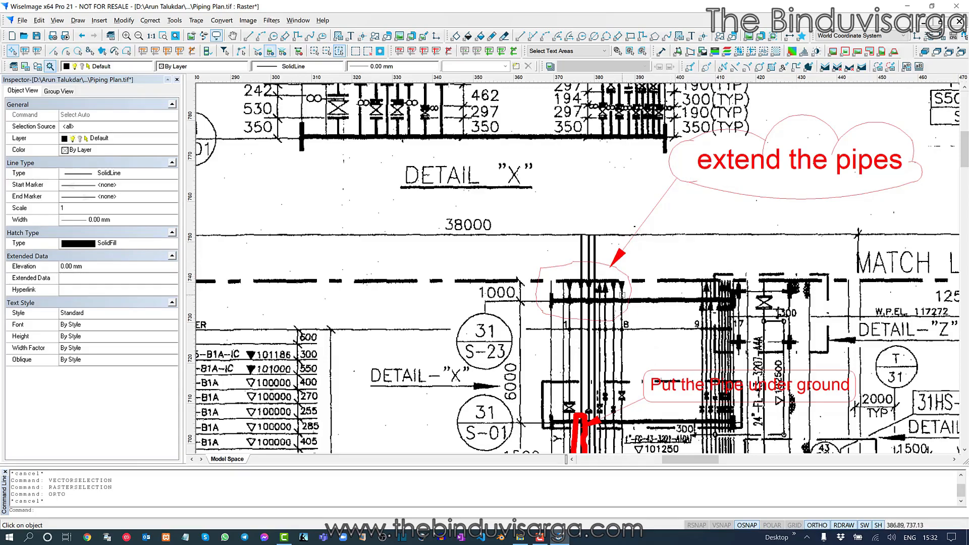
pyautogui.scroll(-3, 625, 308)
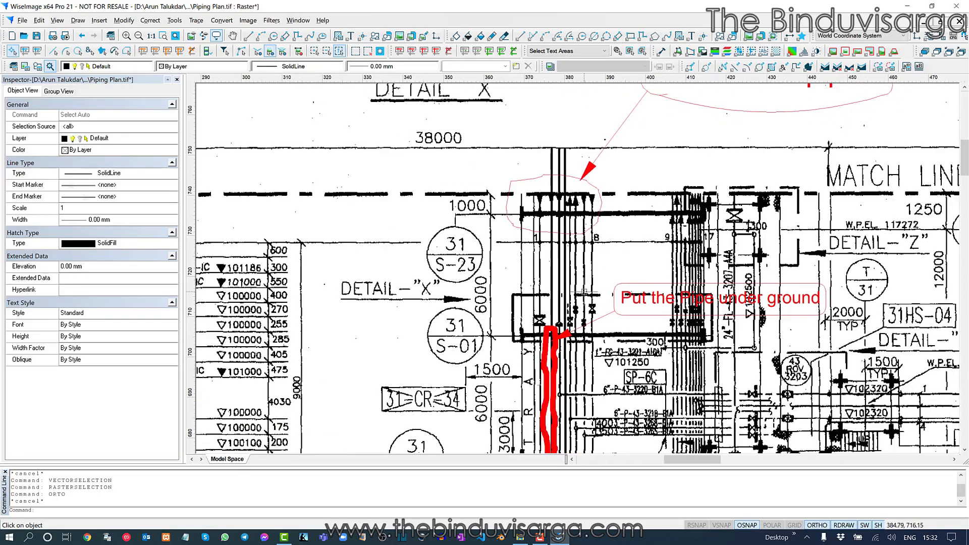
pyautogui.scroll(3, 544, 309)
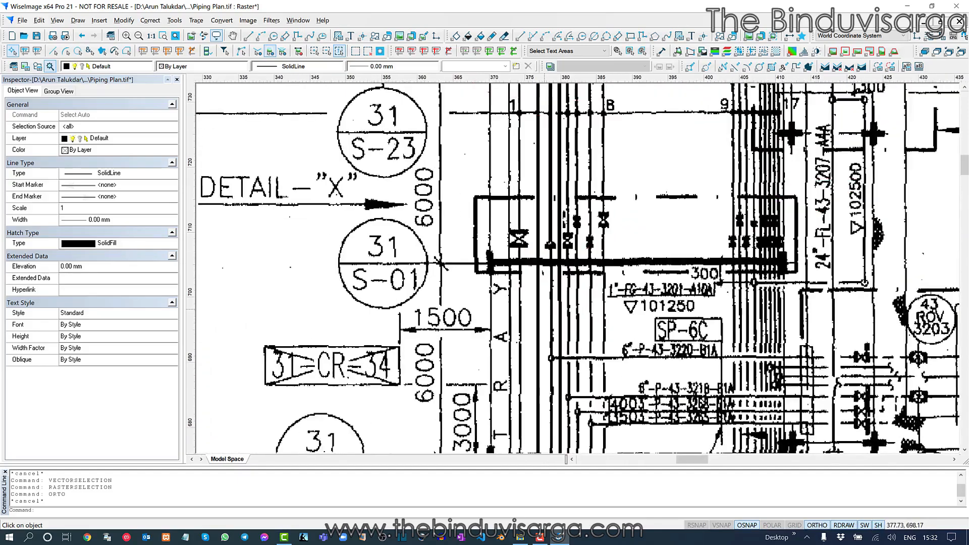
pyautogui.scroll(3, 544, 309)
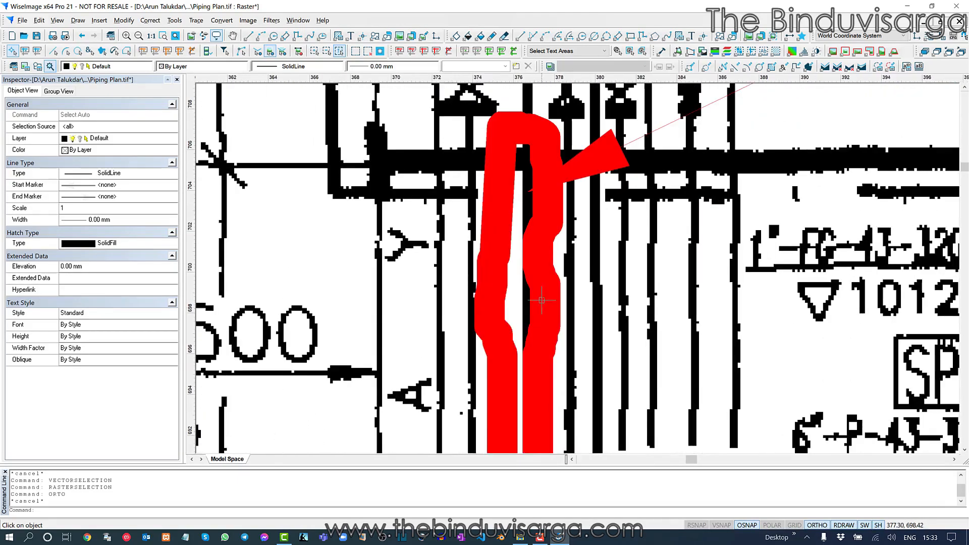
pyautogui.scroll(2, 523, 249)
pyautogui.scroll(-3, 534, 318)
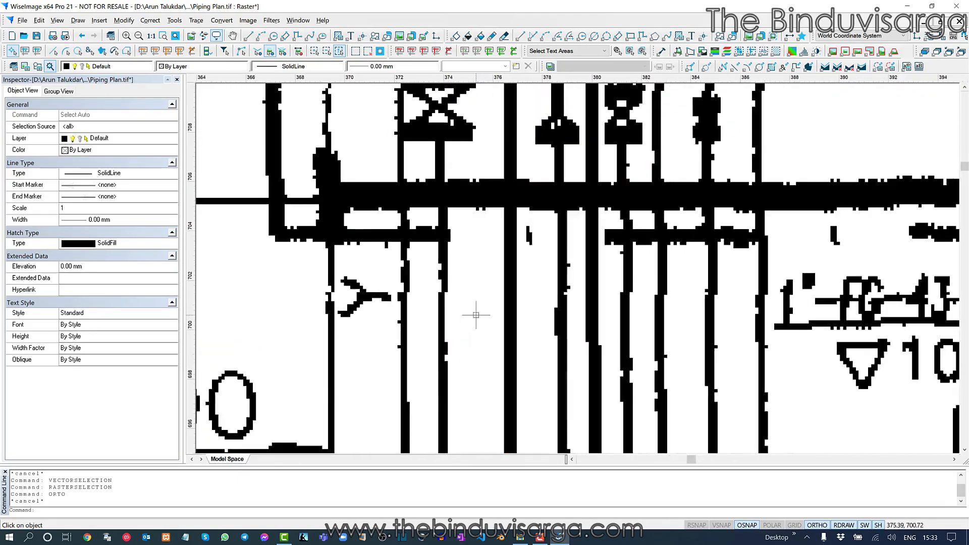
pyautogui.moveTo(763, 196)
pyautogui.mouseDown(button='middle')
pyautogui.moveTo(688, 245)
pyautogui.moveTo(511, 328)
pyautogui.mouseUp(button='middle')
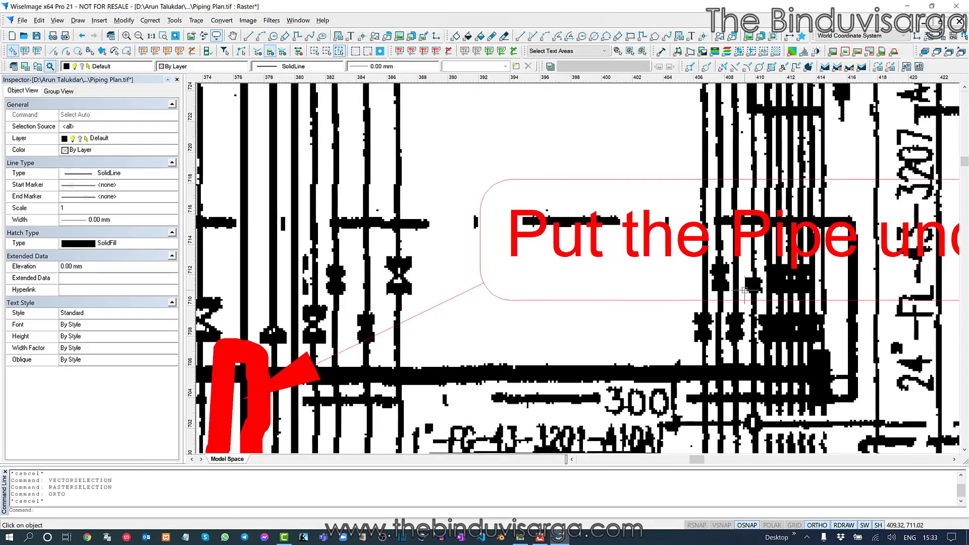
pyautogui.moveTo(745, 289); pyautogui.dragTo(508, 289, button='middle')
pyautogui.scroll(-3, 509, 289)
pyautogui.moveTo(391, 314); pyautogui.dragTo(730, 266, button='middle')
pyautogui.moveTo(440, 363); pyautogui.dragTo(572, 286, button='middle')
pyautogui.scroll(8, 635, 314)
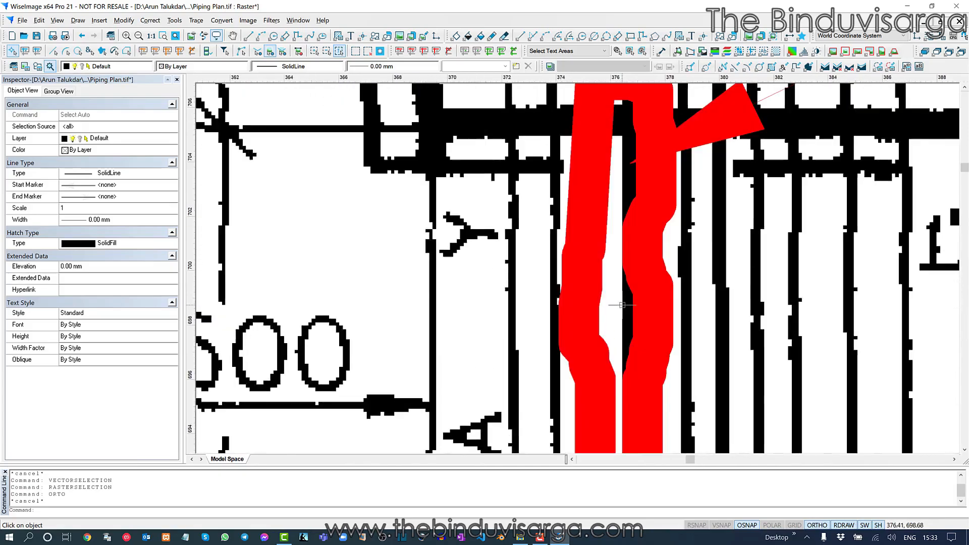
# Step: Change the line type of the pipe marked by the "Put the Pipe under ground" callout to DashedLine
pyautogui.click(628, 309)
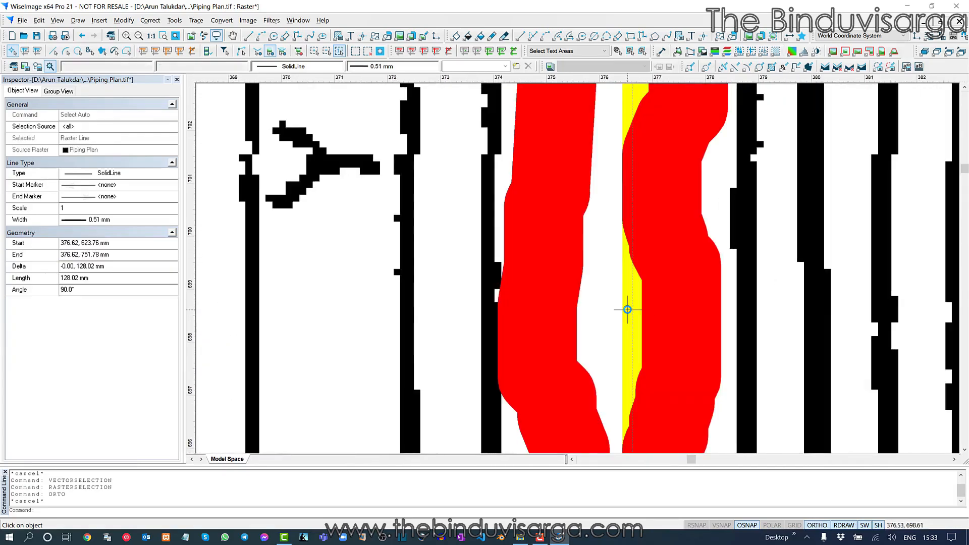
pyautogui.click(329, 66)
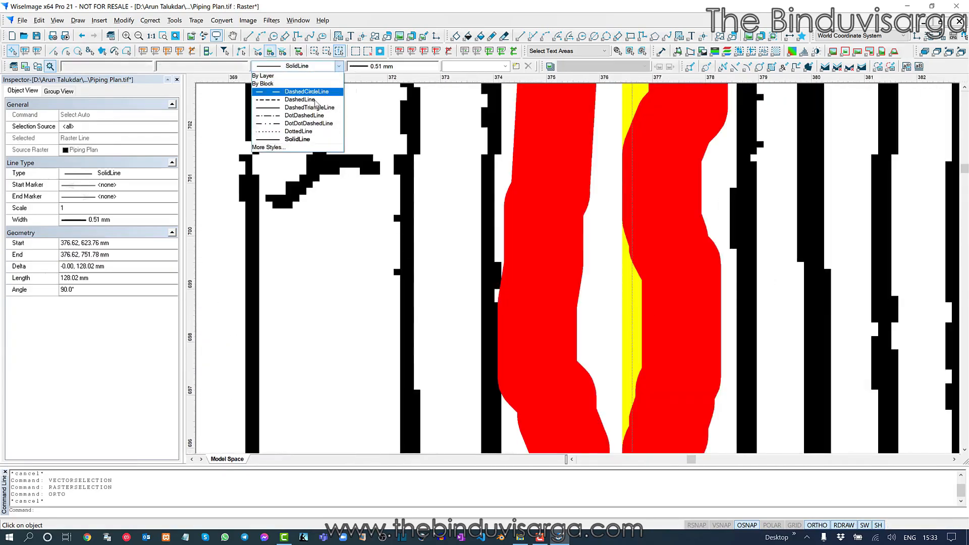
pyautogui.click(293, 96)
pyautogui.scroll(-4, 515, 241)
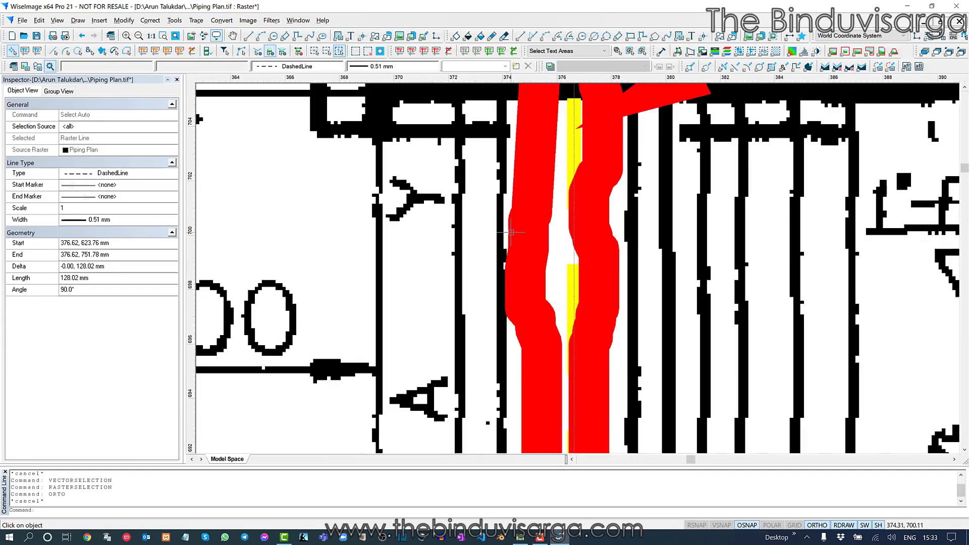
pyautogui.scroll(-1, 561, 248)
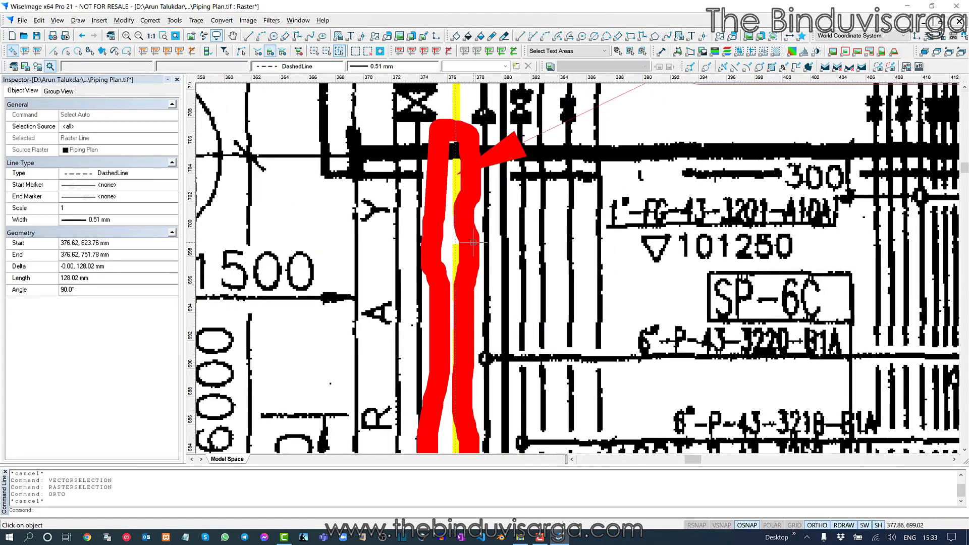
pyautogui.press('Escape')
pyautogui.scroll(-2, 457, 242)
pyautogui.scroll(-1, 457, 242)
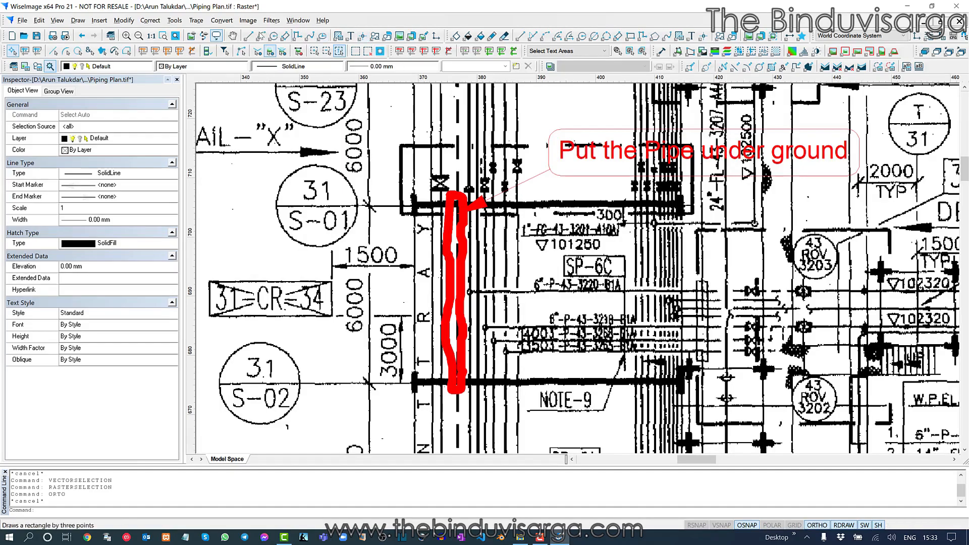
# Step: Hide and show the red markup repeatedly to compare the dashed underground pipe with its callout
pyautogui.click(216, 36)
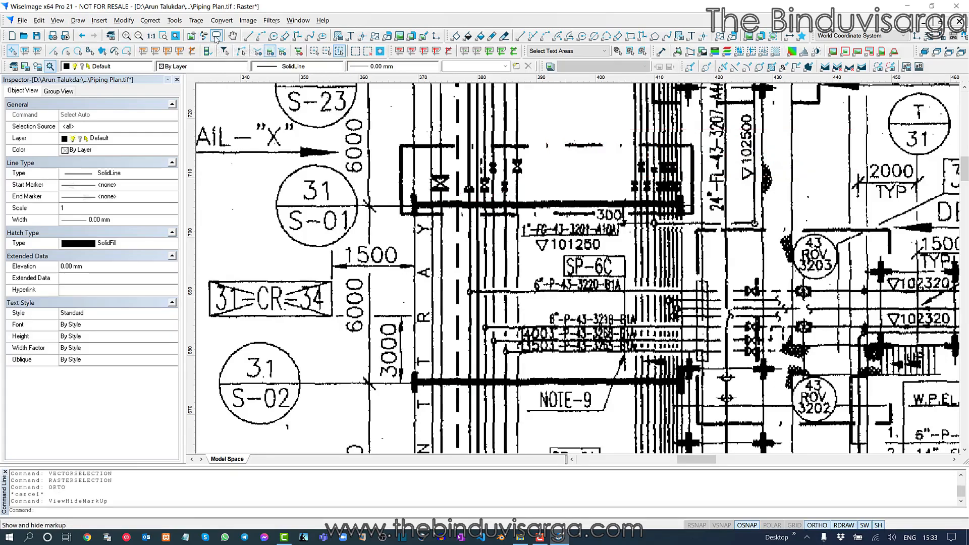
pyautogui.moveTo(392, 205); pyautogui.dragTo(426, 240, button='middle')
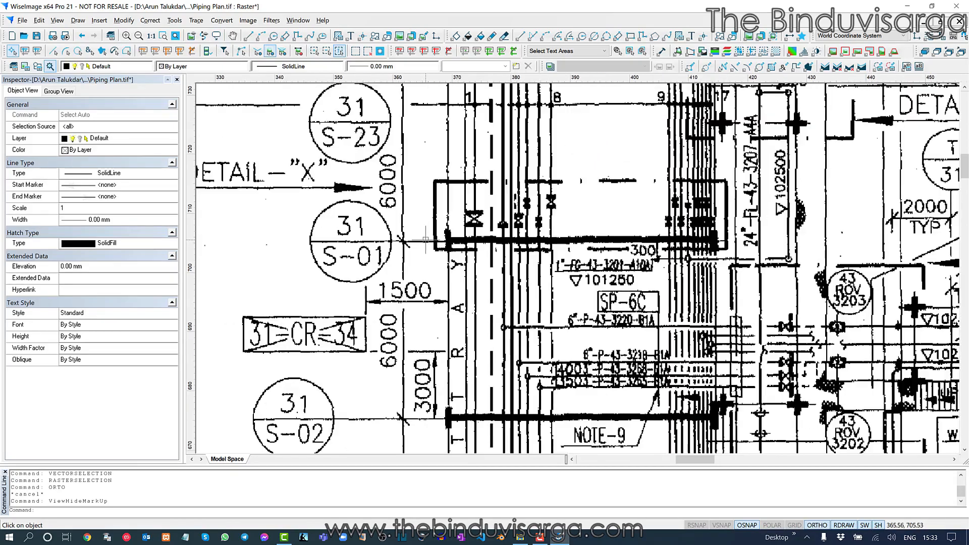
pyautogui.click(216, 36)
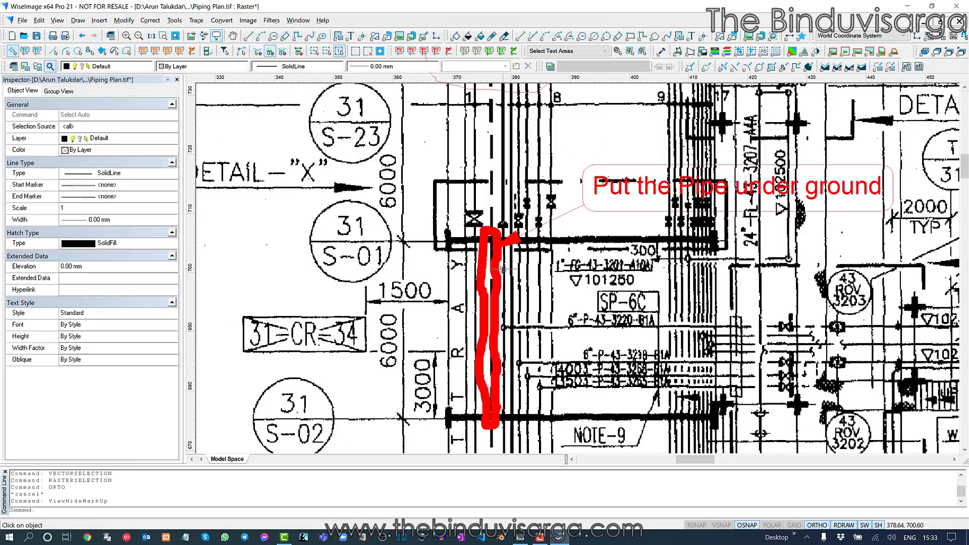
pyautogui.click(216, 36)
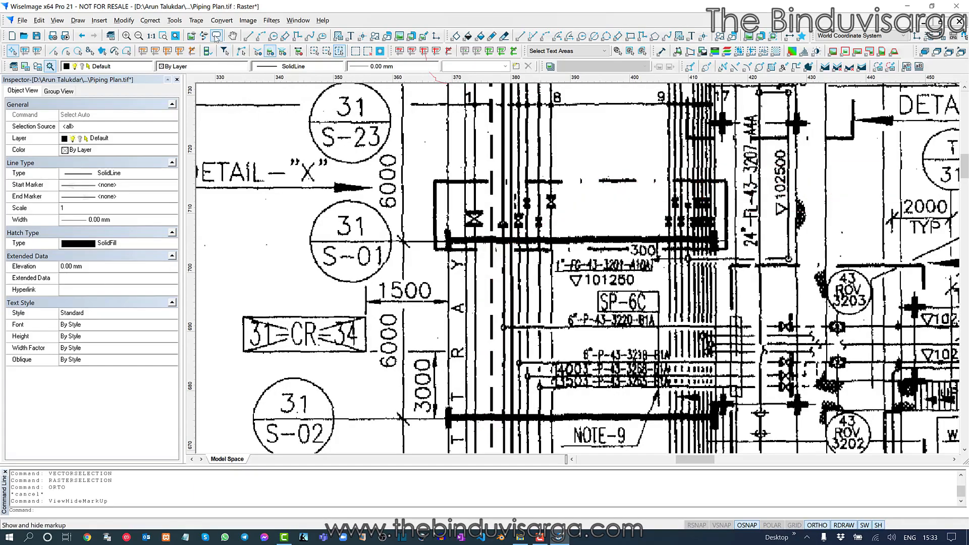
pyautogui.click(57, 20)
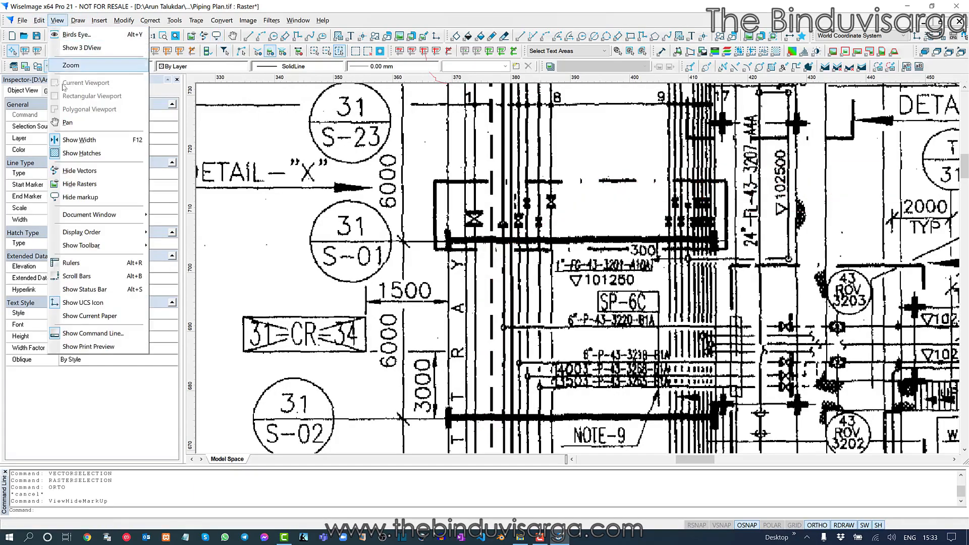
pyautogui.click(96, 197)
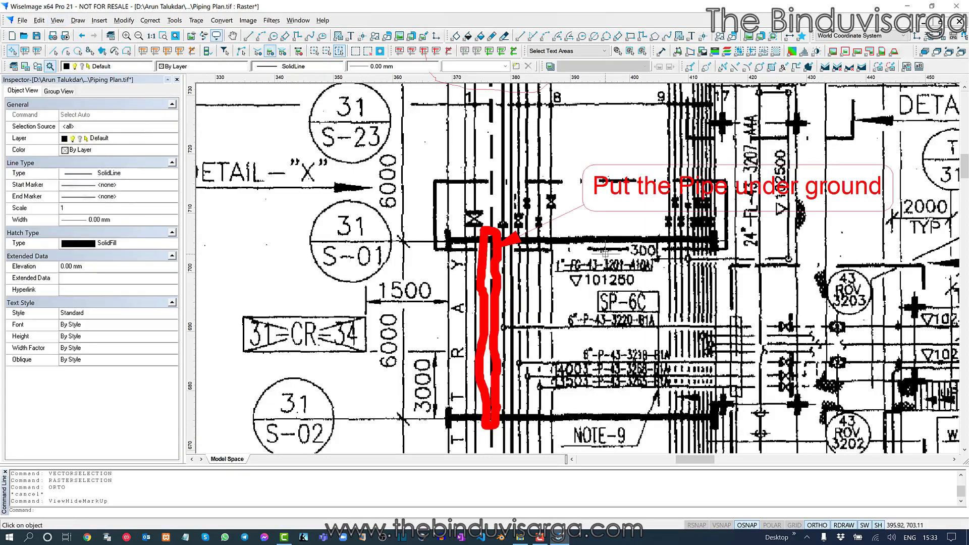
# Step: Examine the "Check the system" callout near 43-V-002B with the markup hidden and shown
pyautogui.scroll(-5, 732, 212)
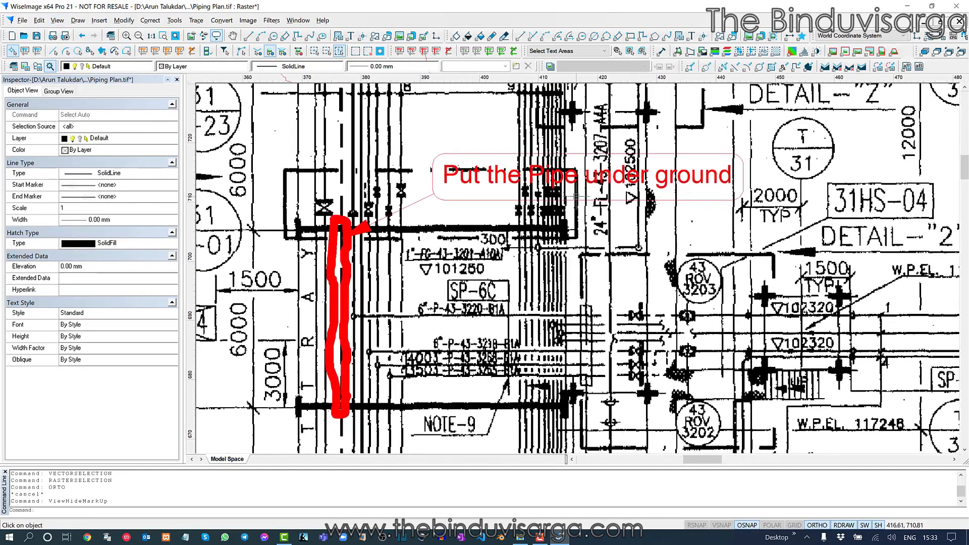
pyautogui.scroll(-4, 535, 183)
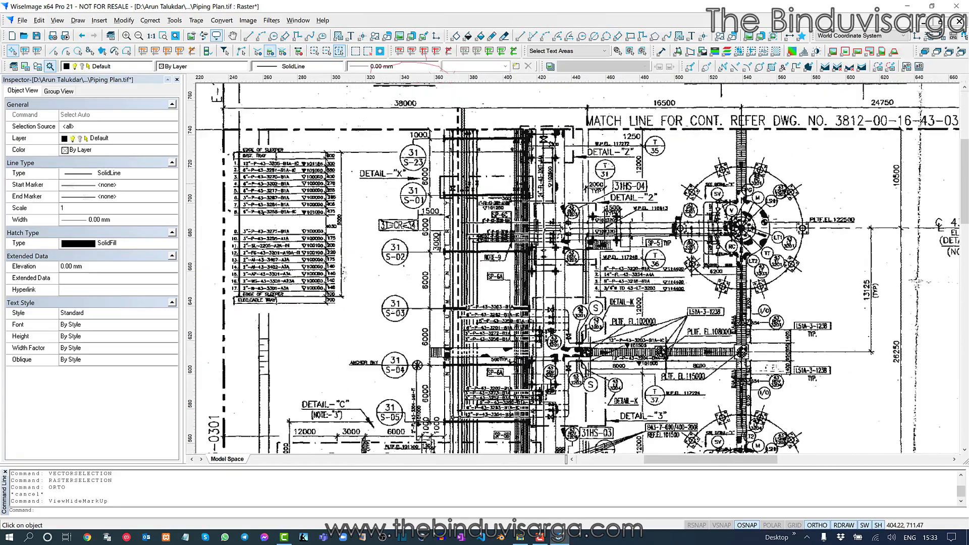
pyautogui.moveTo(573, 219); pyautogui.dragTo(522, 163, button='middle')
pyautogui.moveTo(565, 238); pyautogui.dragTo(524, 160, button='middle')
pyautogui.moveTo(794, 232); pyautogui.dragTo(557, 217, button='middle')
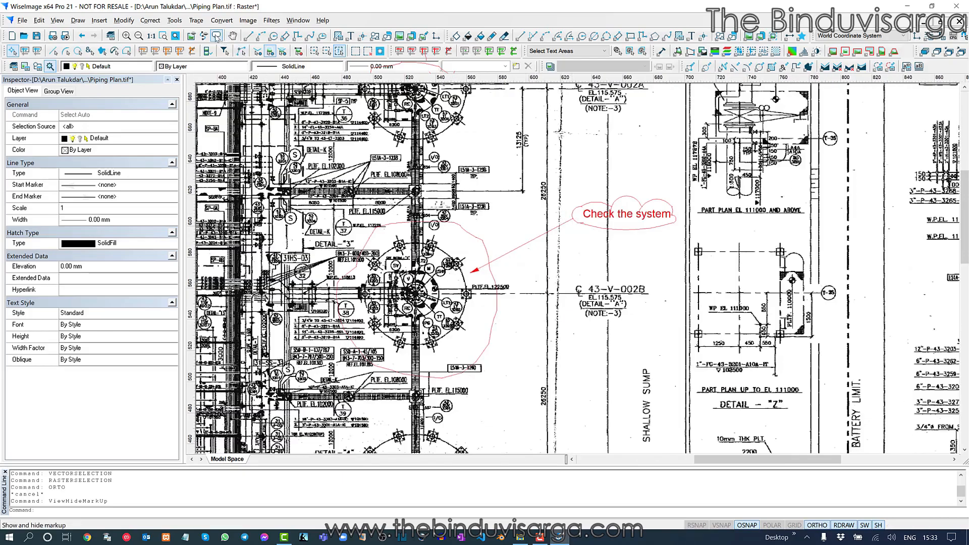
pyautogui.click(216, 37)
pyautogui.click(216, 36)
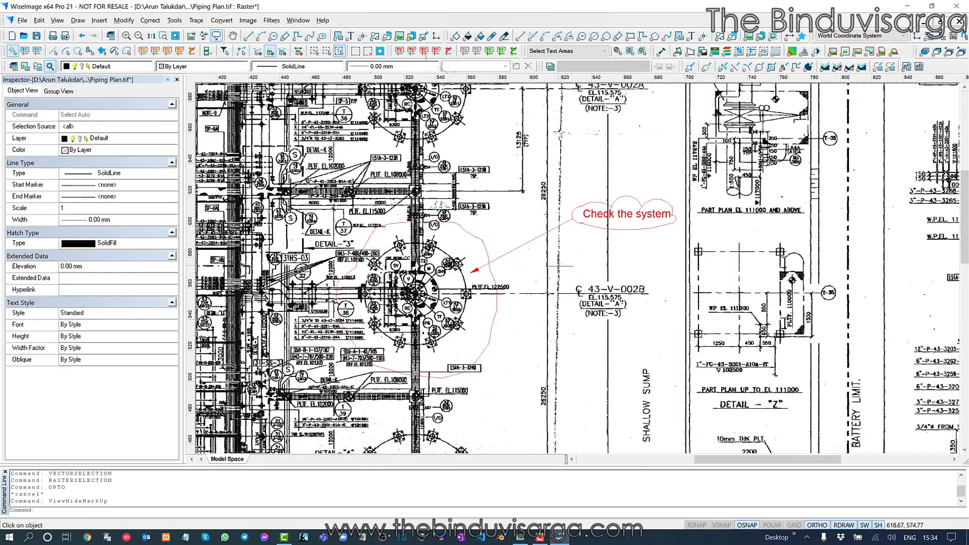
# Step: Save the edited Piping Plan.tif and review the edited pipes beside their red callouts
pyautogui.moveTo(555, 262); pyautogui.dragTo(635, 313, button='middle')
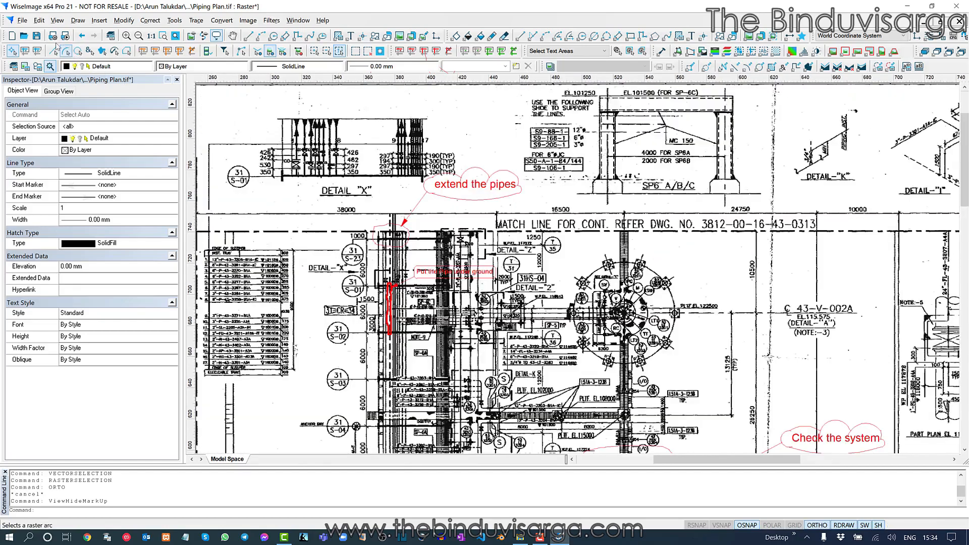
pyautogui.click(36, 36)
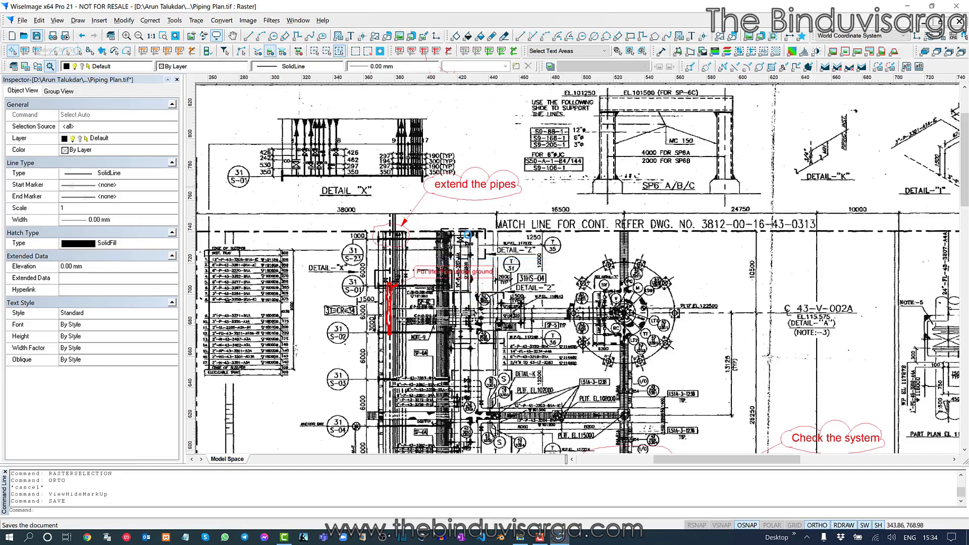
pyautogui.moveTo(434, 239); pyautogui.dragTo(529, 239, button='middle')
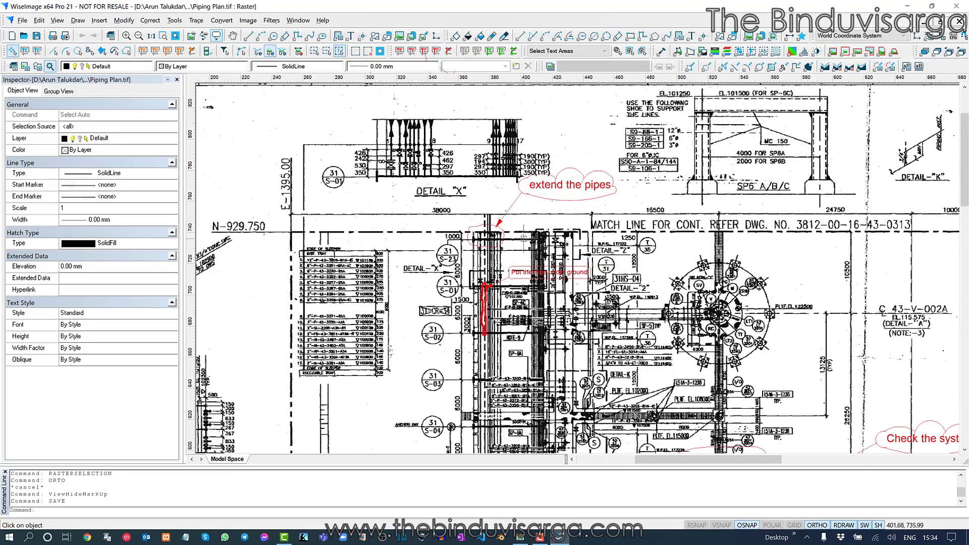
pyautogui.moveTo(540, 343); pyautogui.dragTo(546, 256, button='middle')
pyautogui.scroll(2, 478, 228)
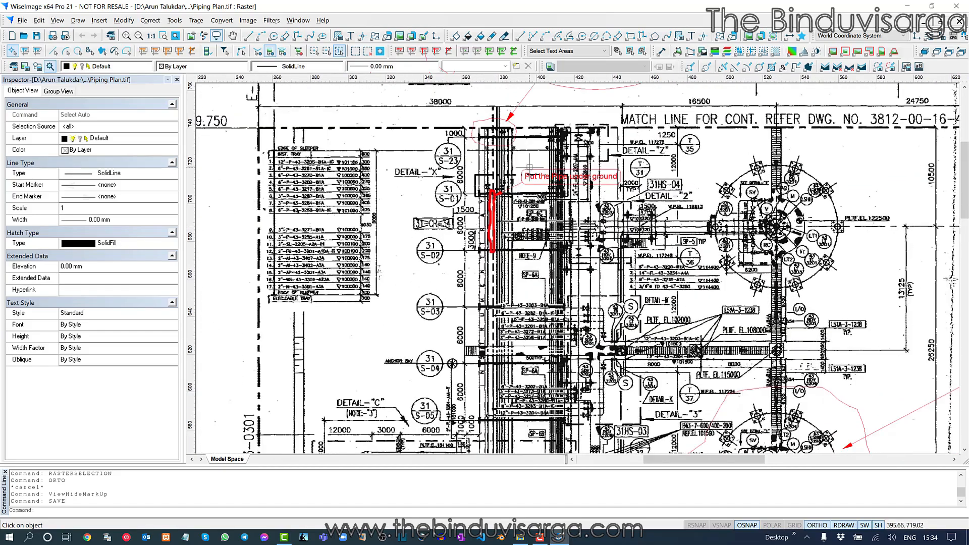
pyautogui.moveTo(530, 166); pyautogui.dragTo(530, 378, button='middle')
pyautogui.scroll(4, 490, 323)
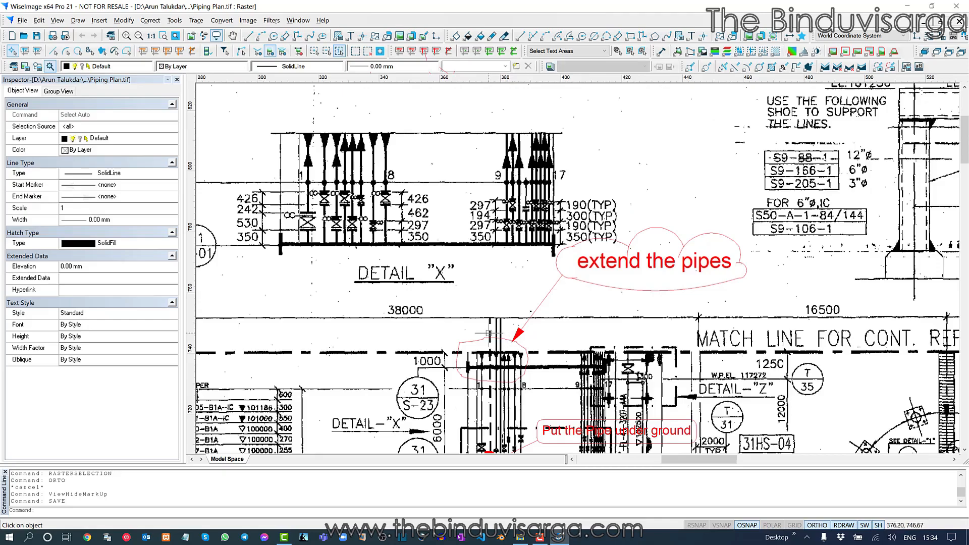
# Step: Close the Piping Plan.tif drawing, switch to File Explorer and delete the Piping Plan.csrl markup file
pyautogui.moveTo(526, 335); pyautogui.dragTo(430, 258, button='middle')
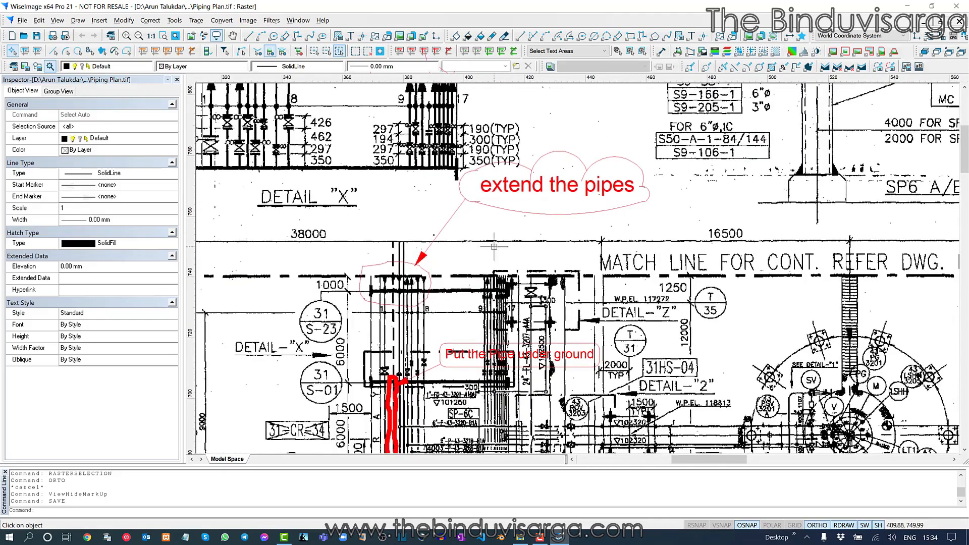
pyautogui.click(959, 22)
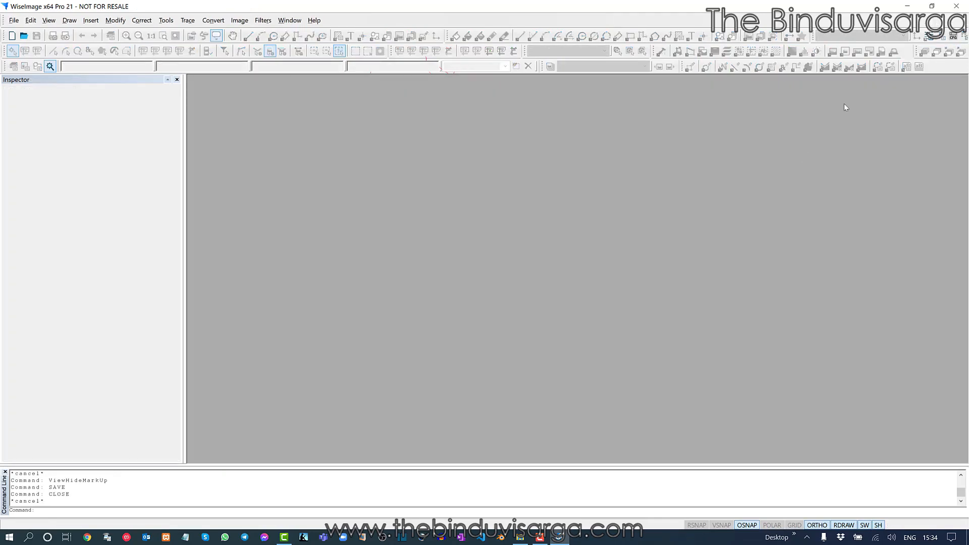
pyautogui.click(907, 6)
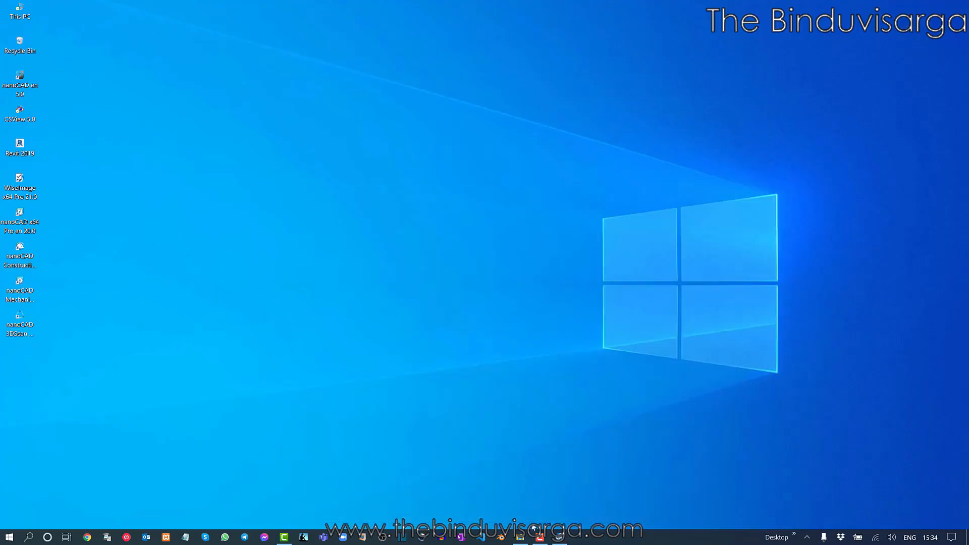
pyautogui.click(521, 538)
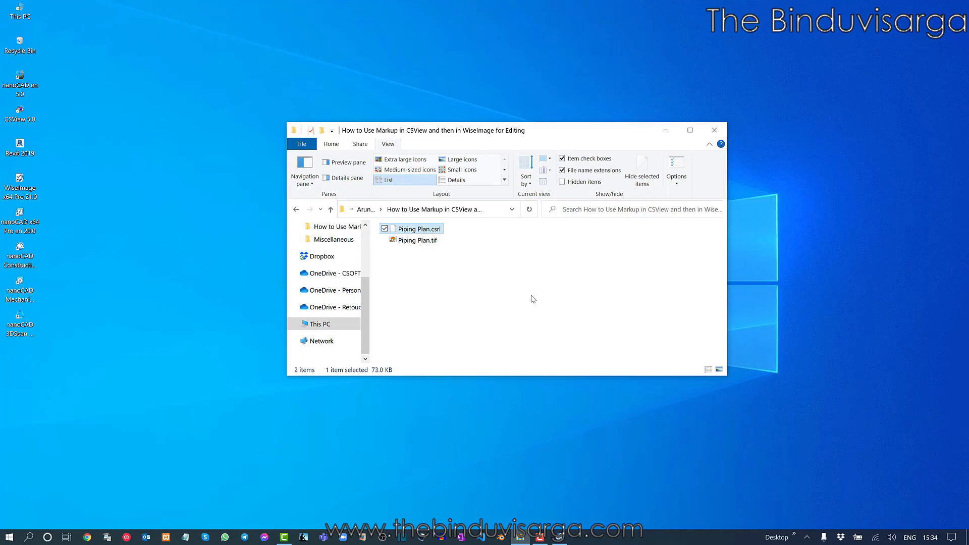
pyautogui.press('Delete')
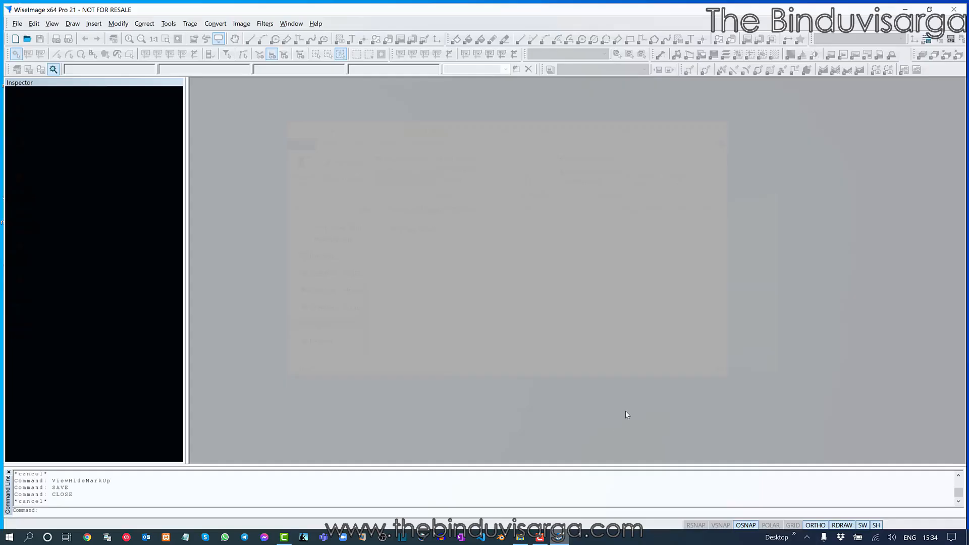
# Step: Reopen Piping Plan.tif in WiseImage and inspect the pipe area below Detail "X" for the red markup
pyautogui.click(24, 36)
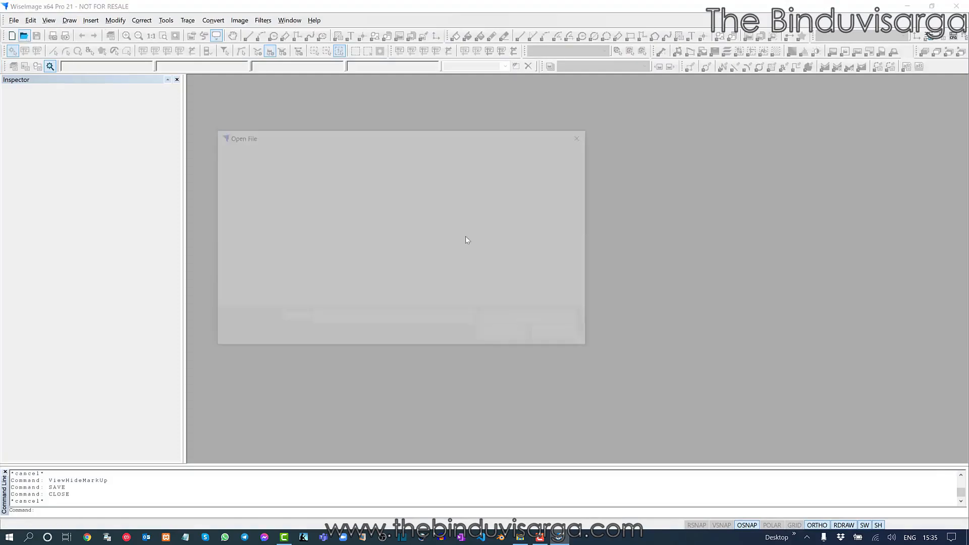
pyautogui.click(334, 217)
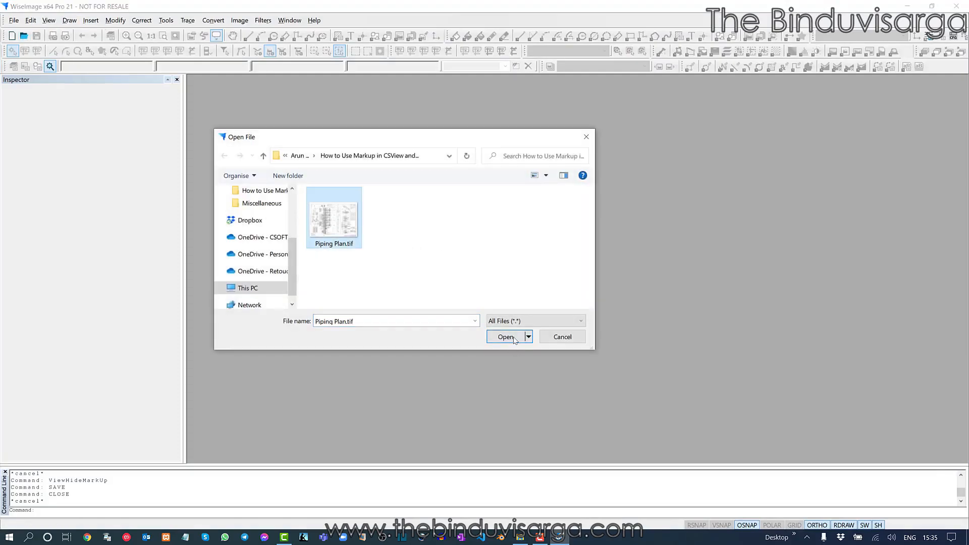
pyautogui.click(506, 337)
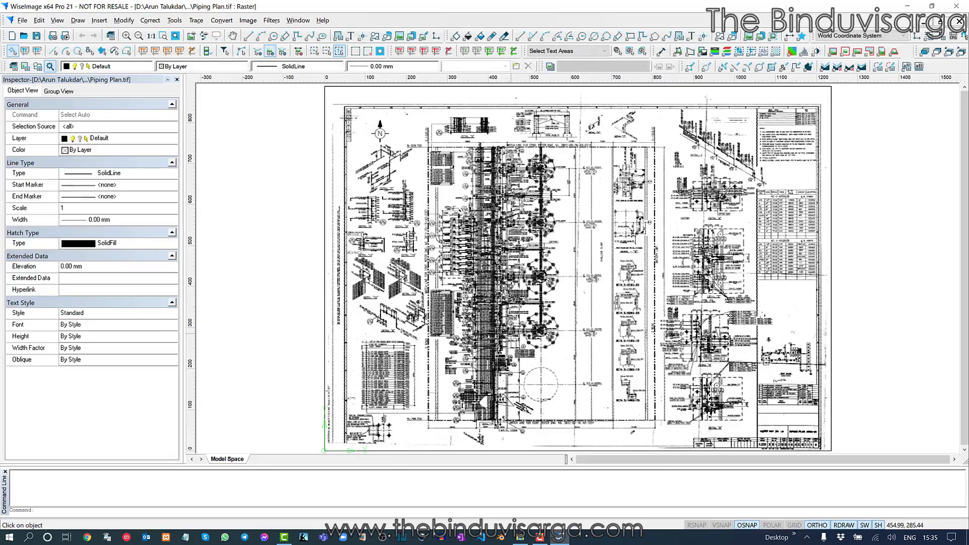
pyautogui.scroll(2, 477, 132)
pyautogui.scroll(3, 477, 182)
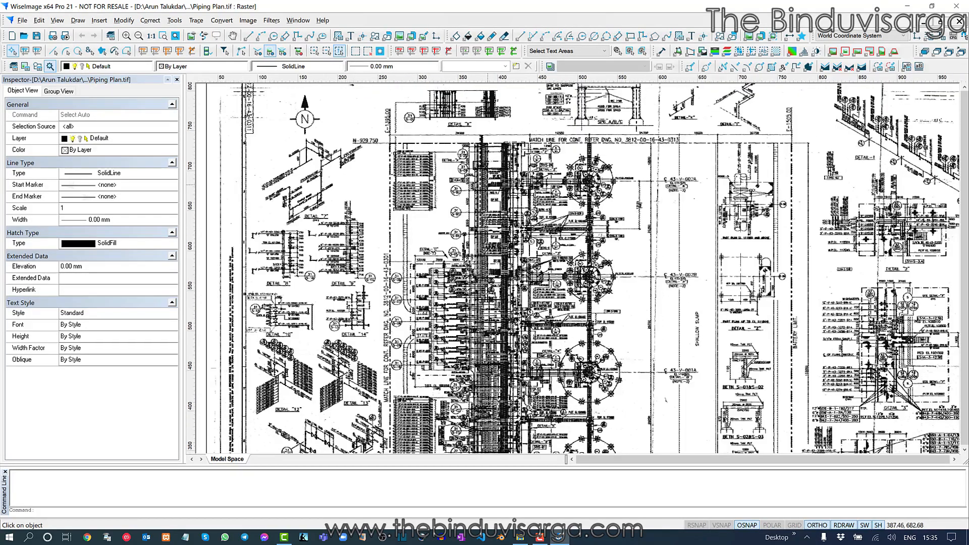
pyautogui.scroll(3, 487, 121)
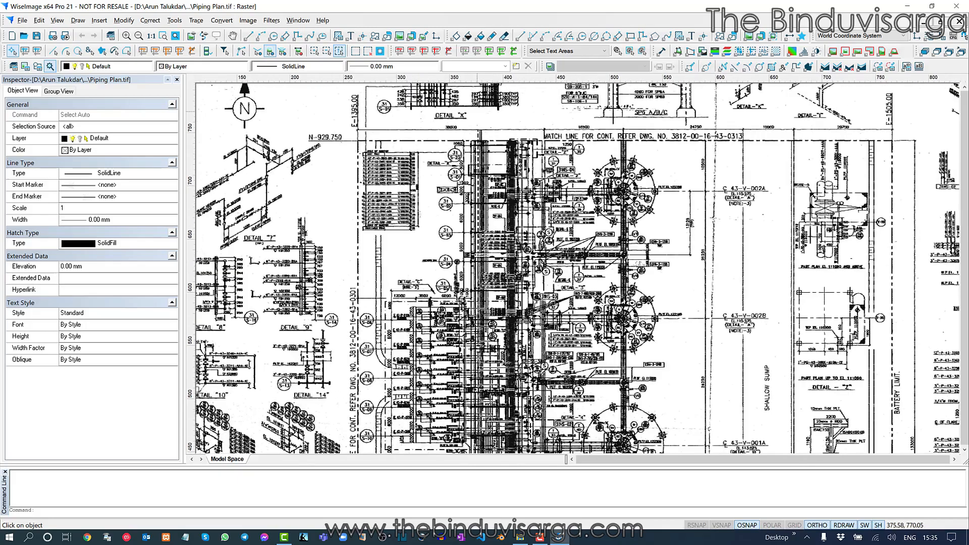
pyautogui.scroll(1, 474, 113)
pyautogui.moveTo(506, 143); pyautogui.dragTo(482, 243, button='middle')
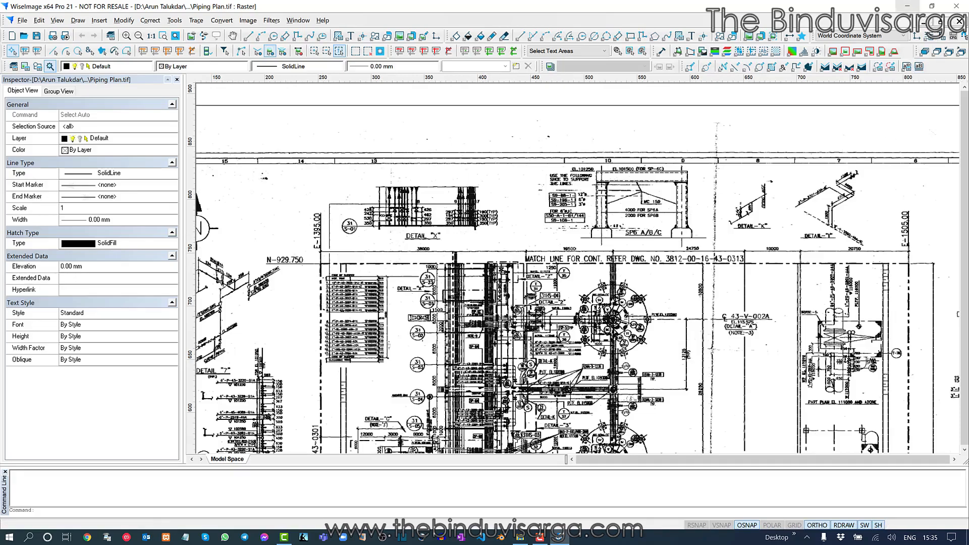
# Step: Close the drawing, minimise WiseImage and restore Piping Plan.csrl from the Recycle Bin to its project folder
pyautogui.click(959, 22)
pyautogui.click(906, 7)
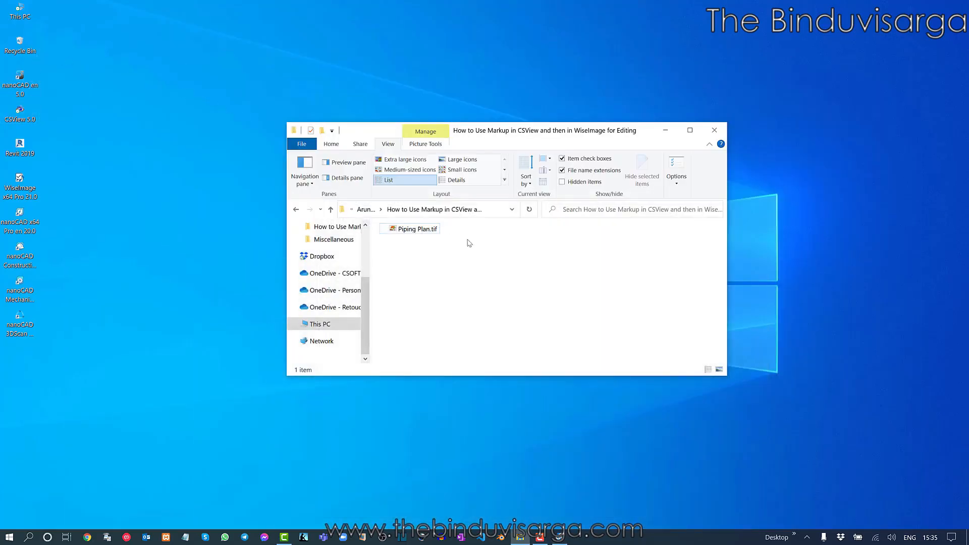
pyautogui.doubleClick(19, 44)
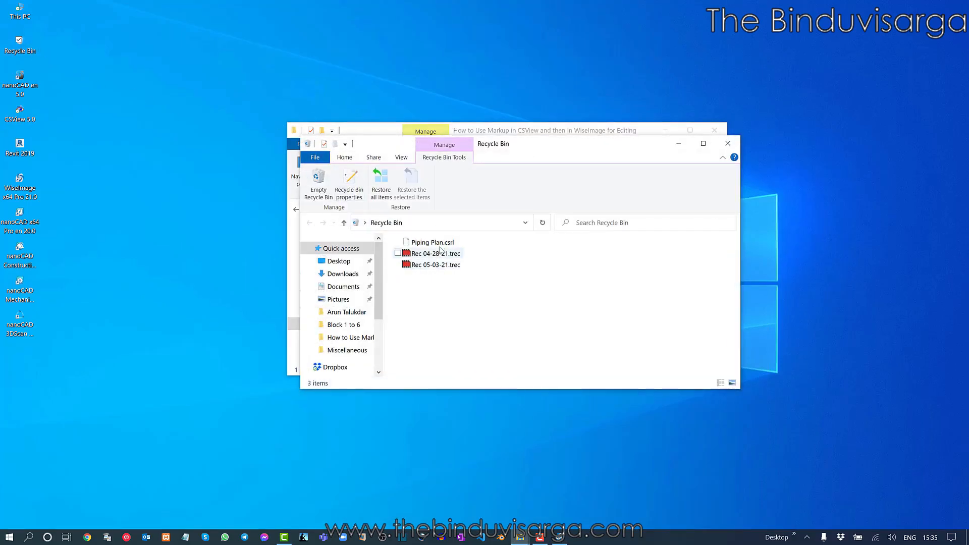
pyautogui.click(440, 244)
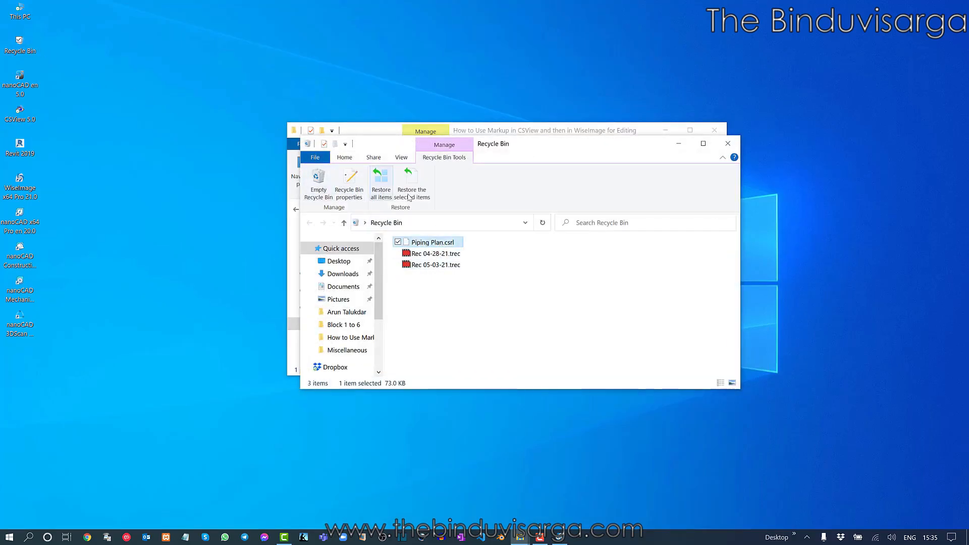
pyautogui.click(412, 184)
pyautogui.click(730, 144)
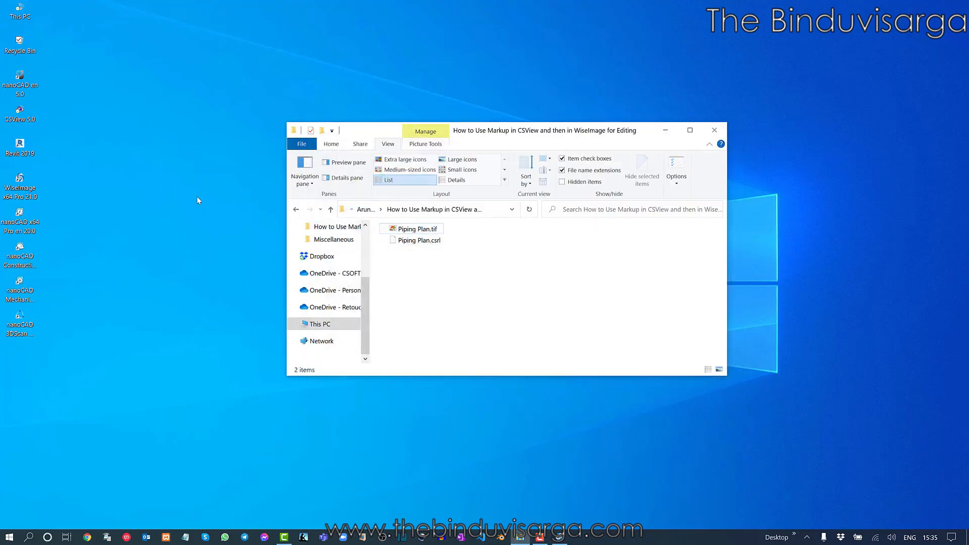
# Step: Open Piping Plan.tif in CSView and examine the pipes around the "extend the pipes" and "Put the Pipe under ground" callouts
pyautogui.doubleClick(31, 114)
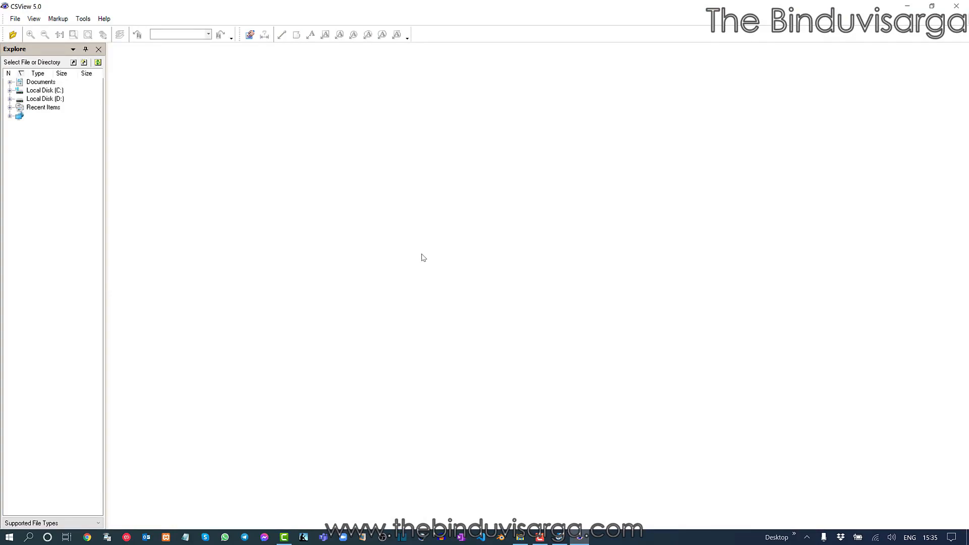
pyautogui.click(15, 18)
pyautogui.click(30, 28)
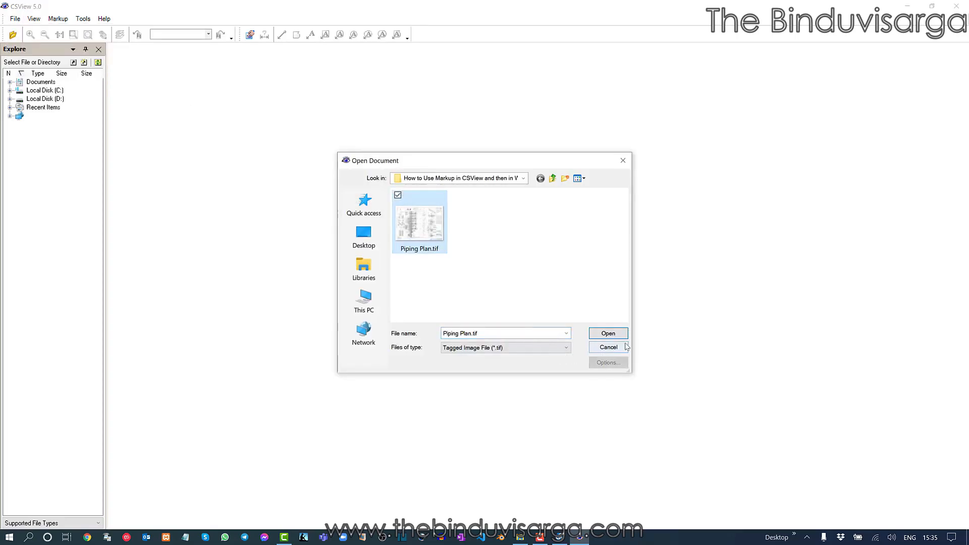
pyautogui.click(611, 334)
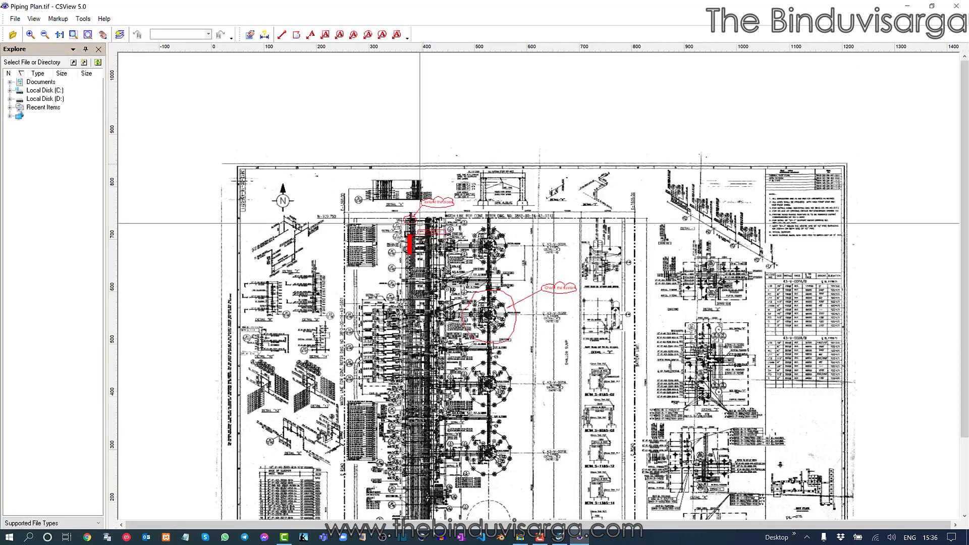
pyautogui.scroll(1, 422, 250)
pyautogui.scroll(2, 417, 235)
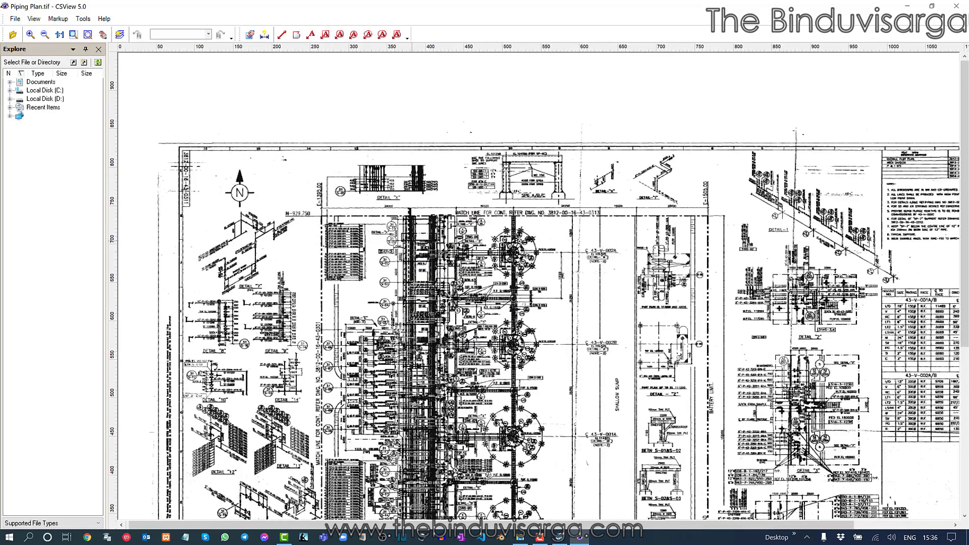
pyautogui.scroll(4, 416, 235)
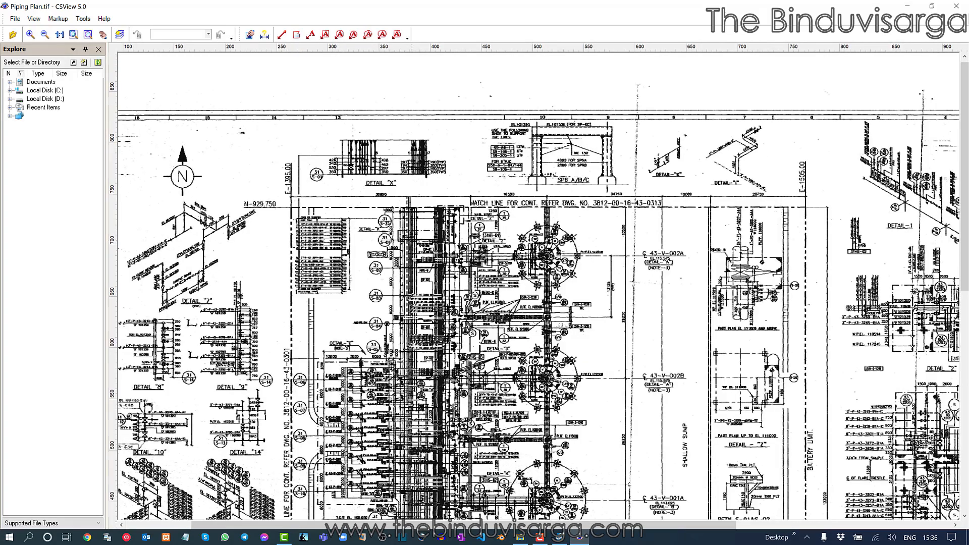
pyautogui.scroll(1, 424, 182)
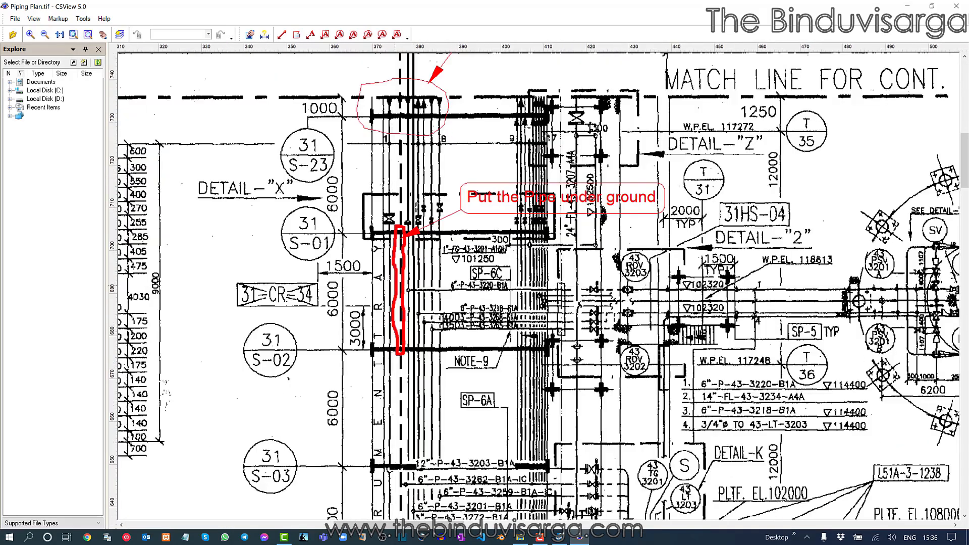
pyautogui.scroll(3, 399, 278)
pyautogui.moveTo(555, 176); pyautogui.dragTo(528, 277, button='middle')
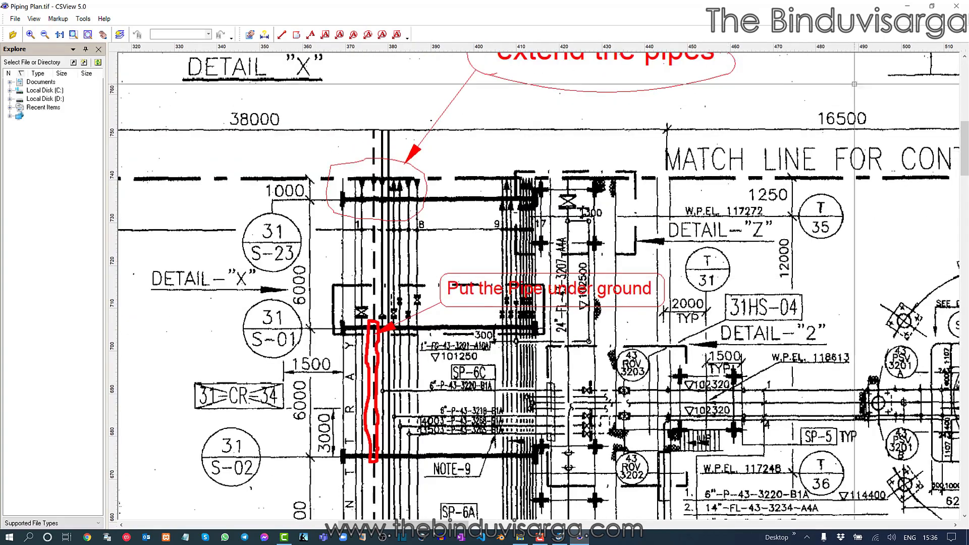
# Step: Exit CSView, delete the Piping Plan.csrl markup file from the project folder in File Explorer and close the folder
pyautogui.click(956, 7)
pyautogui.click(424, 231)
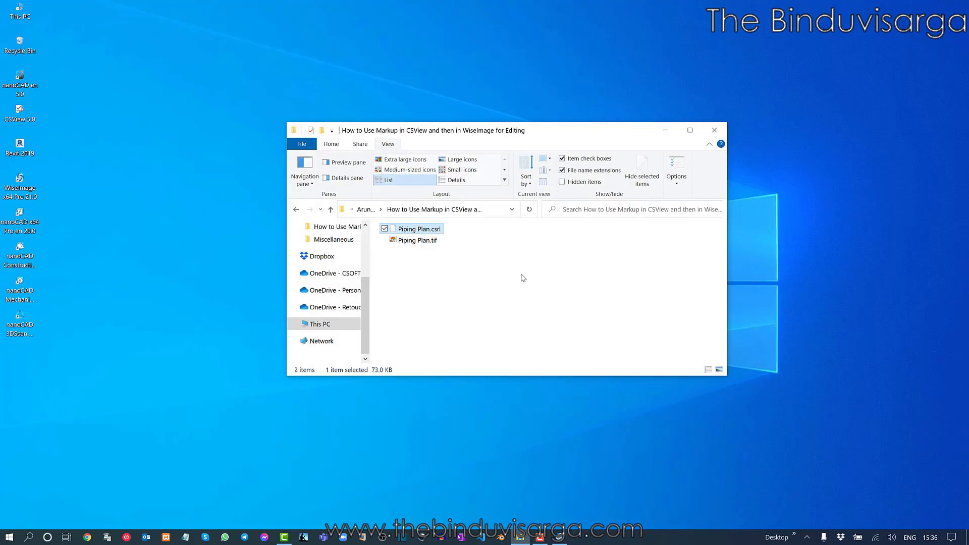
pyautogui.press('Delete')
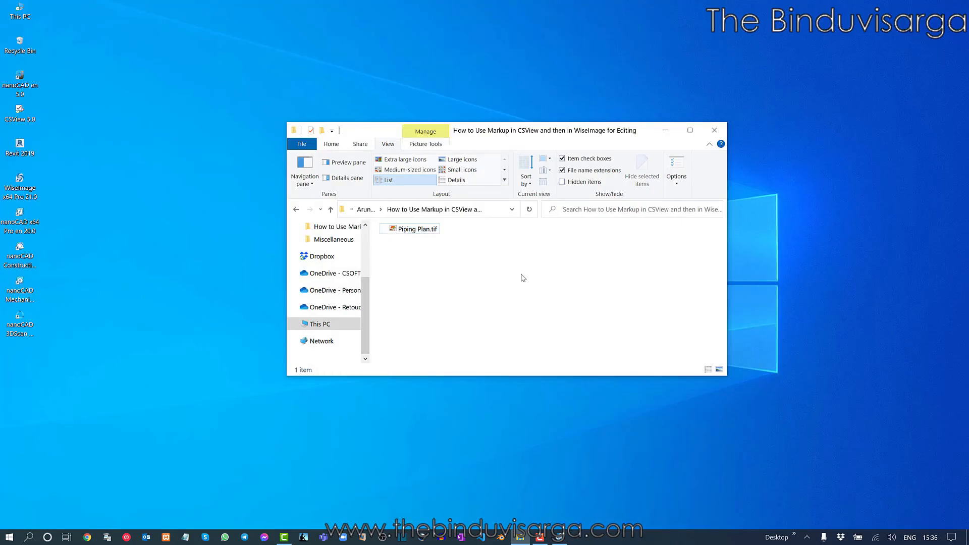
pyautogui.click(714, 130)
pyautogui.rightClick(413, 204)
pyautogui.click(352, 240)
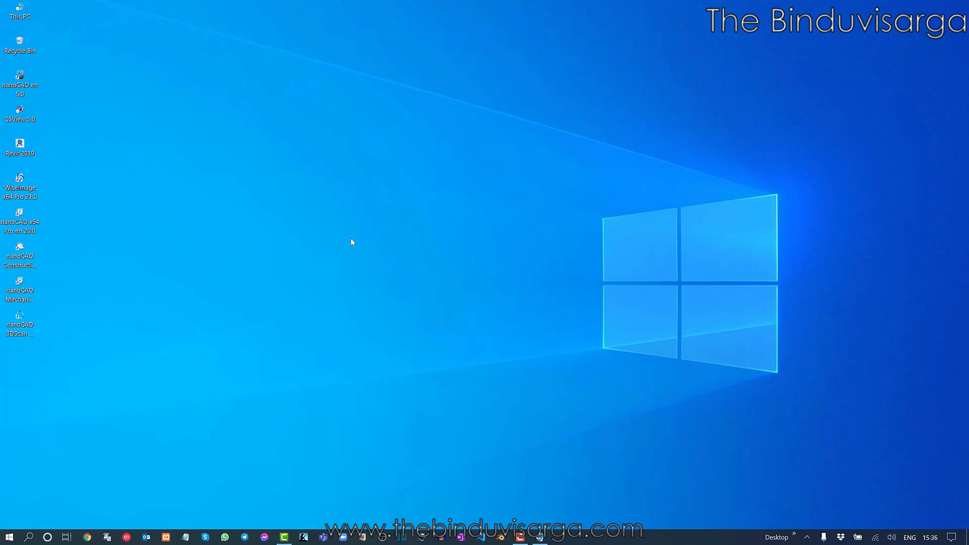